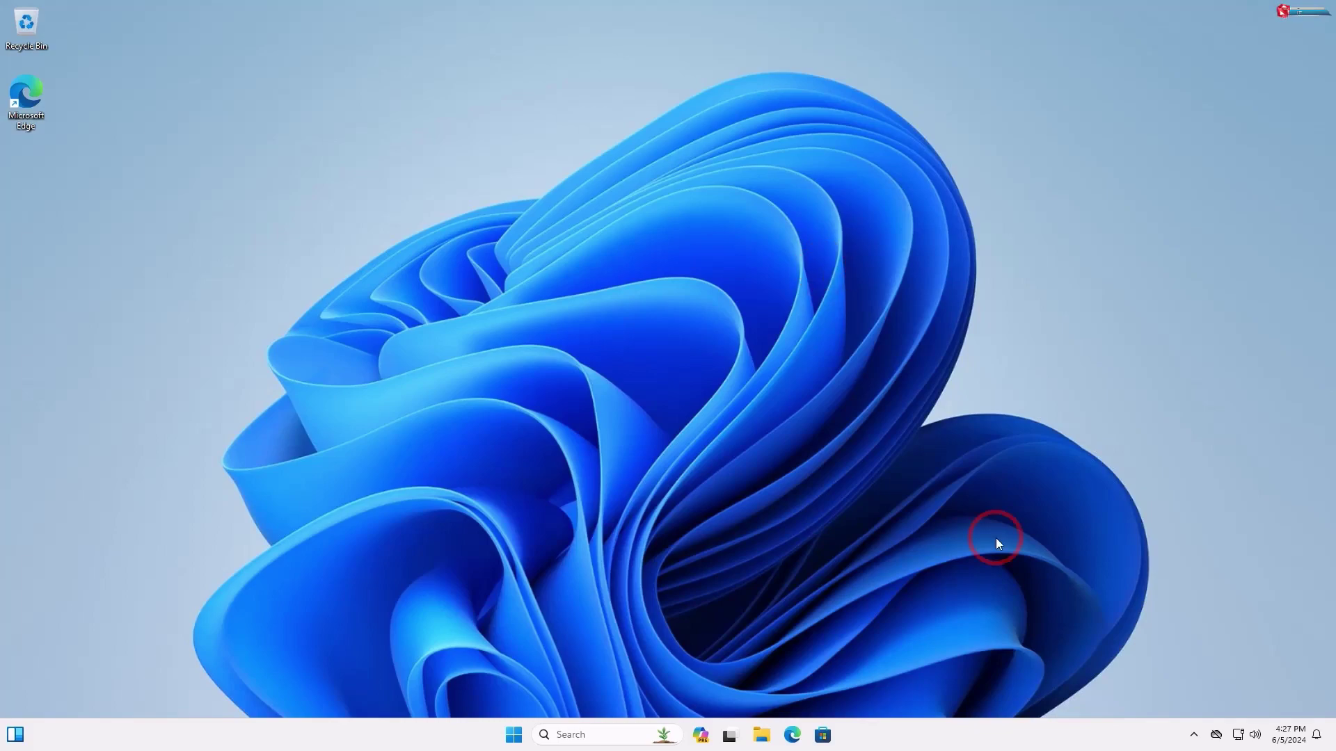
Step: Open Edge, accept the privacy notice, and search Bing for 'atlas os'
click(794, 736)
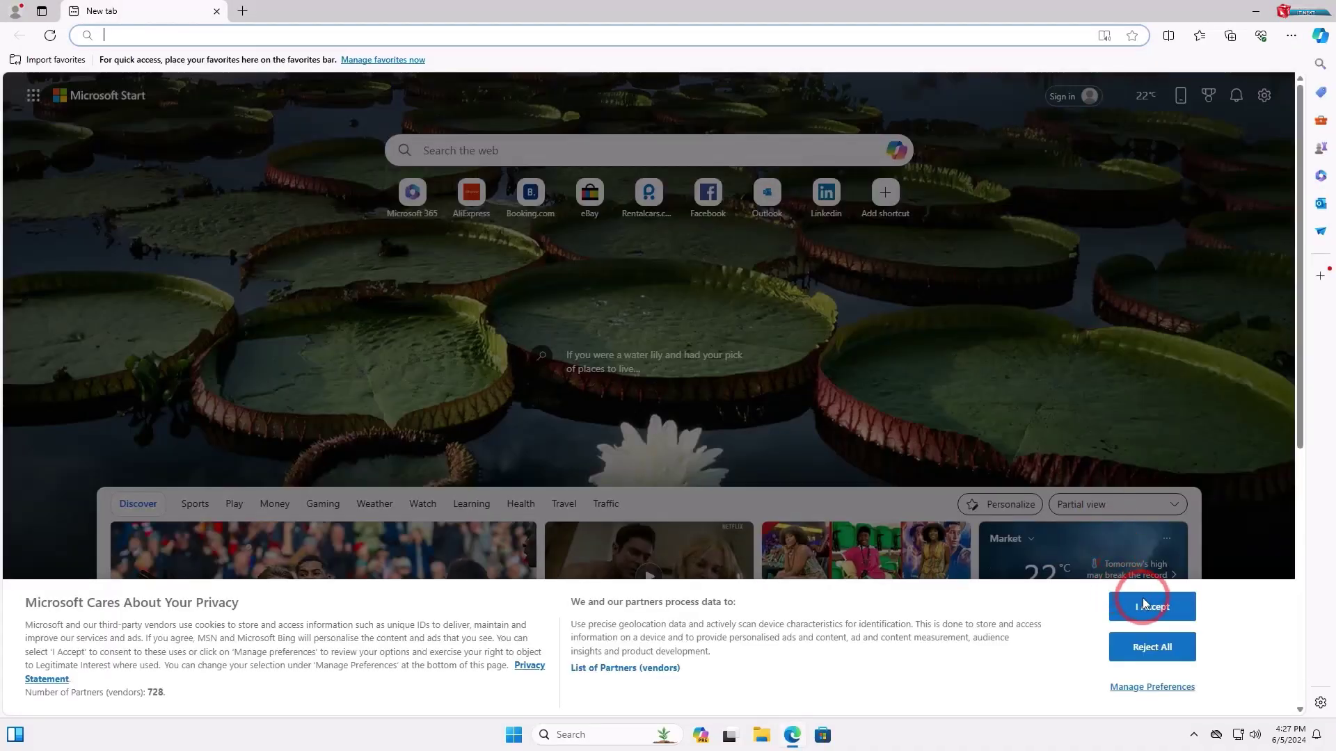
click(1150, 611)
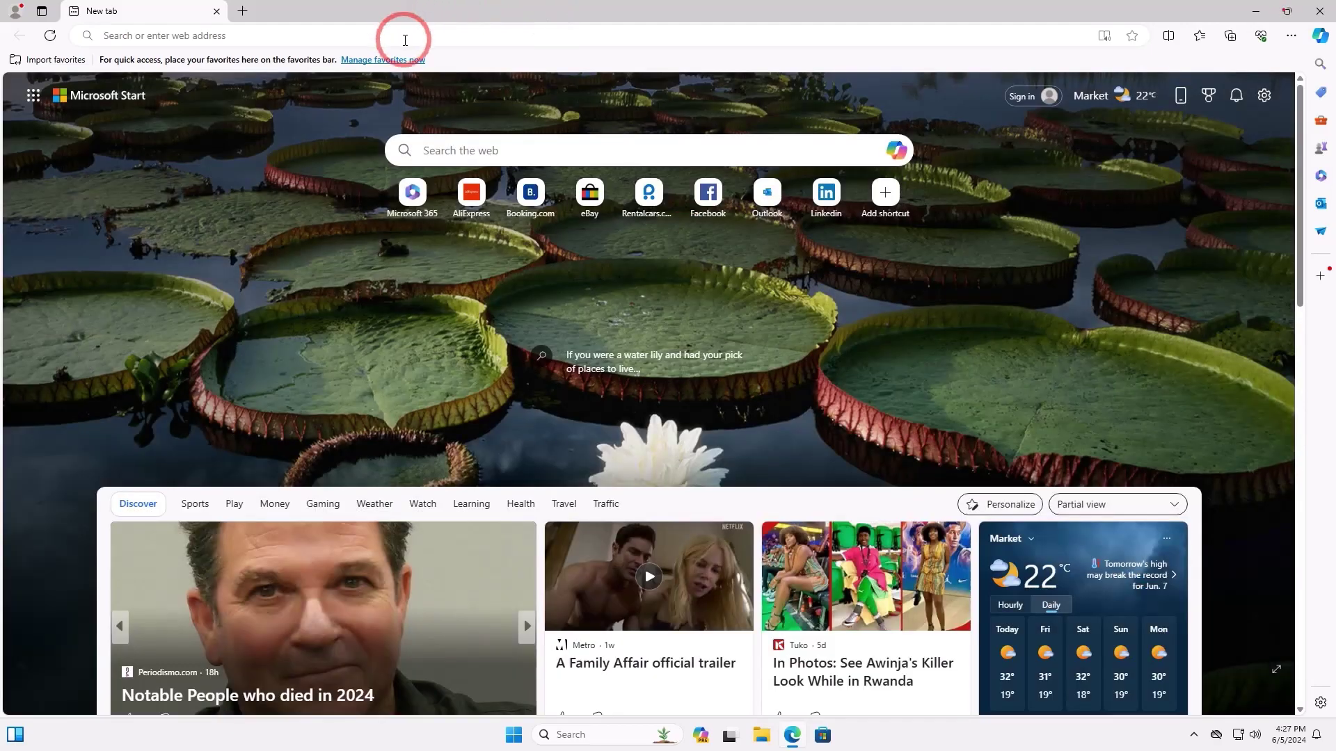
click(216, 34)
text(atlas os)
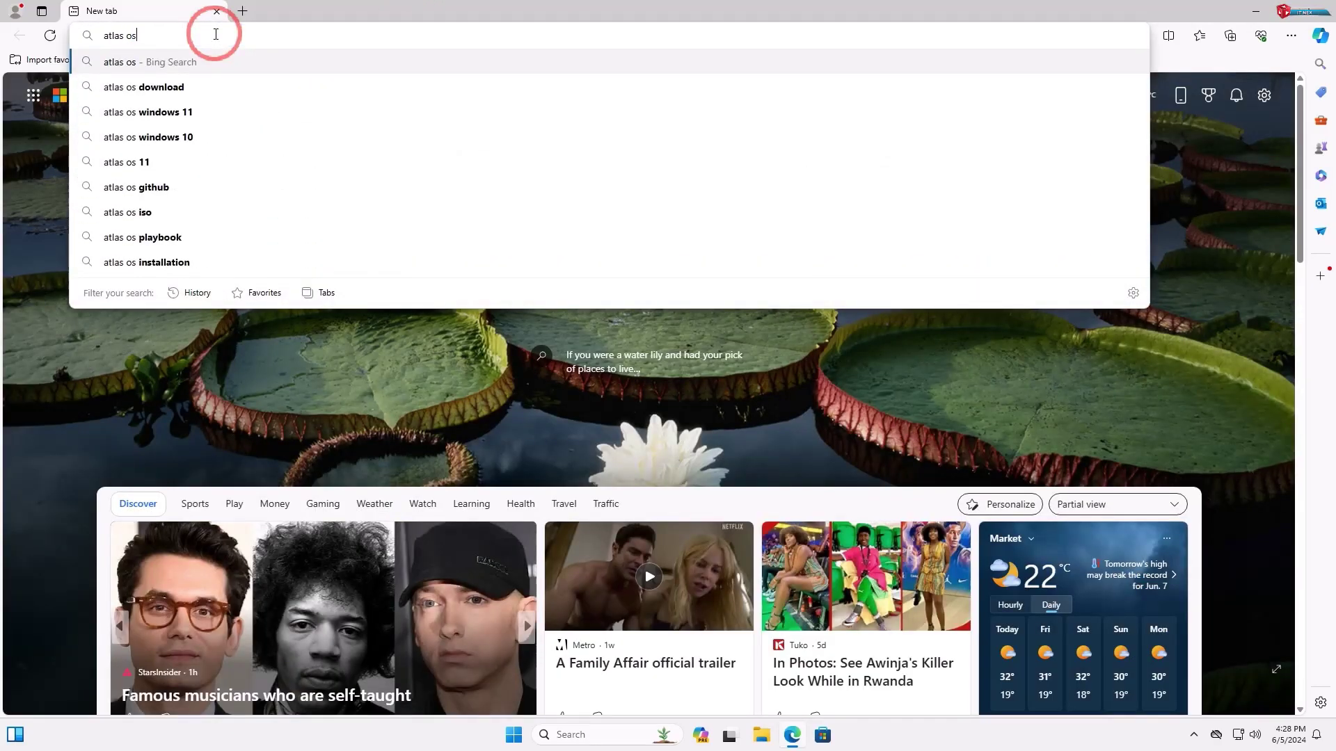
key(Return)
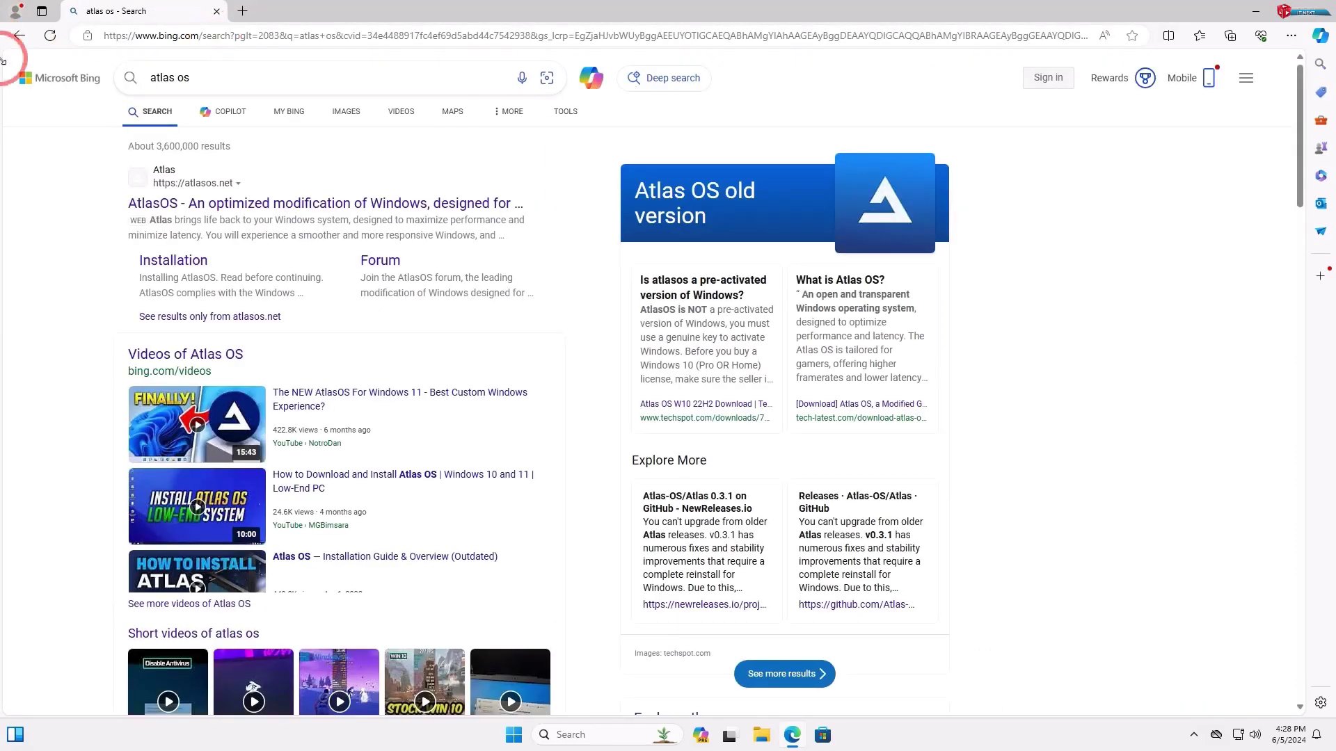
Step: Open the atlasos.net result and download the Atlas Playbook and AME Wizard Beta zips
click(396, 204)
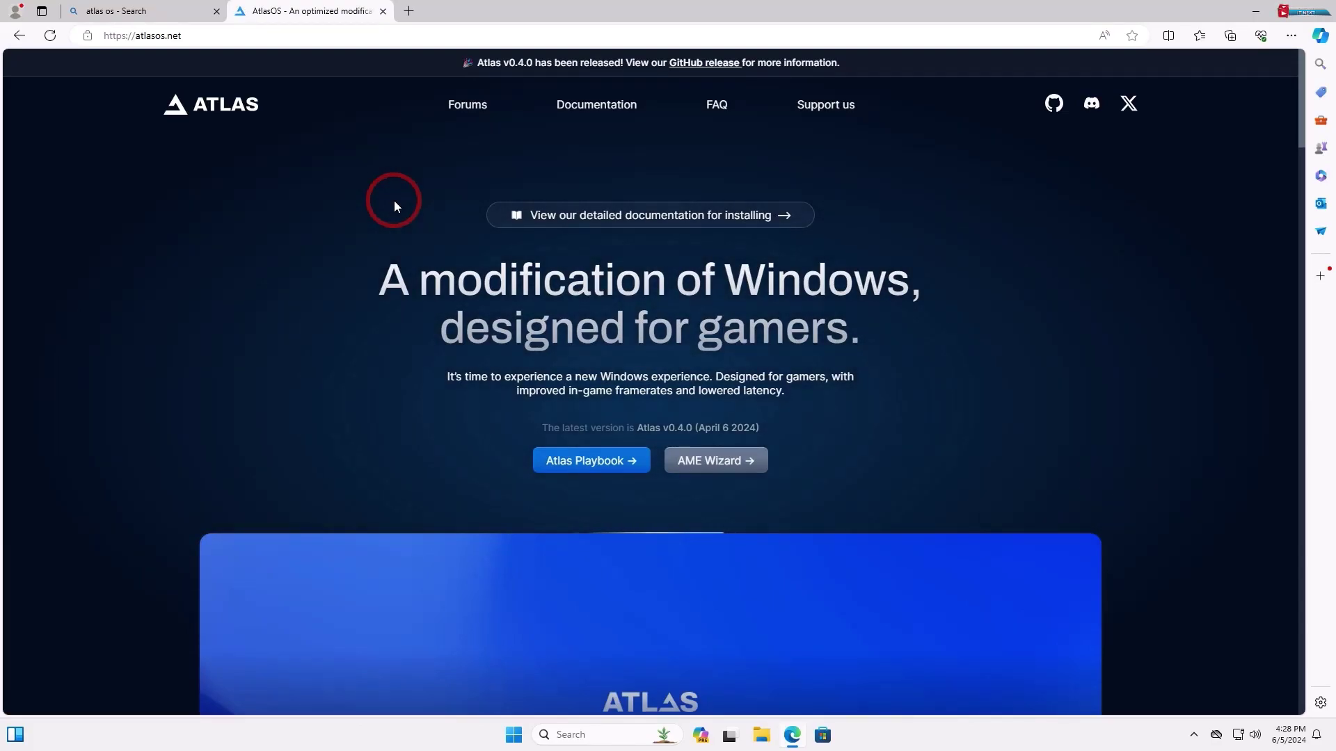
scroll(678, 390, down, 3)
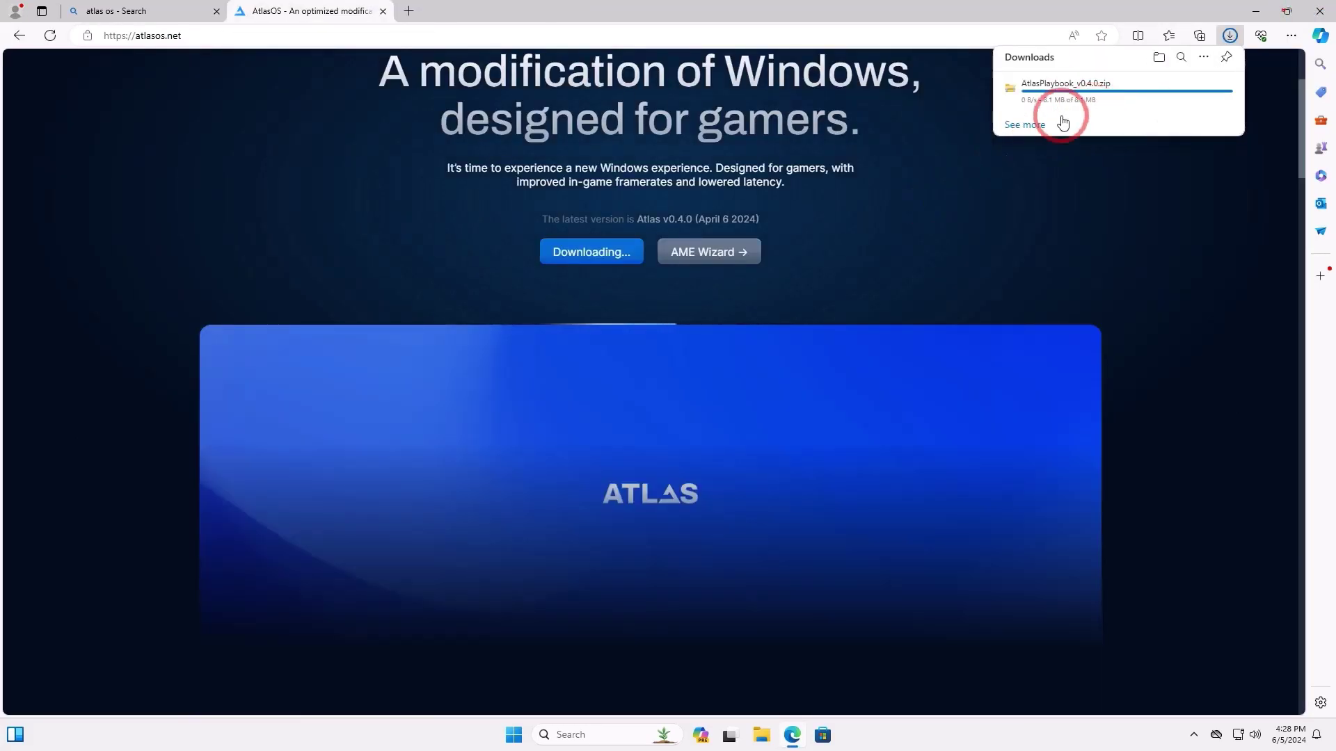
click(724, 267)
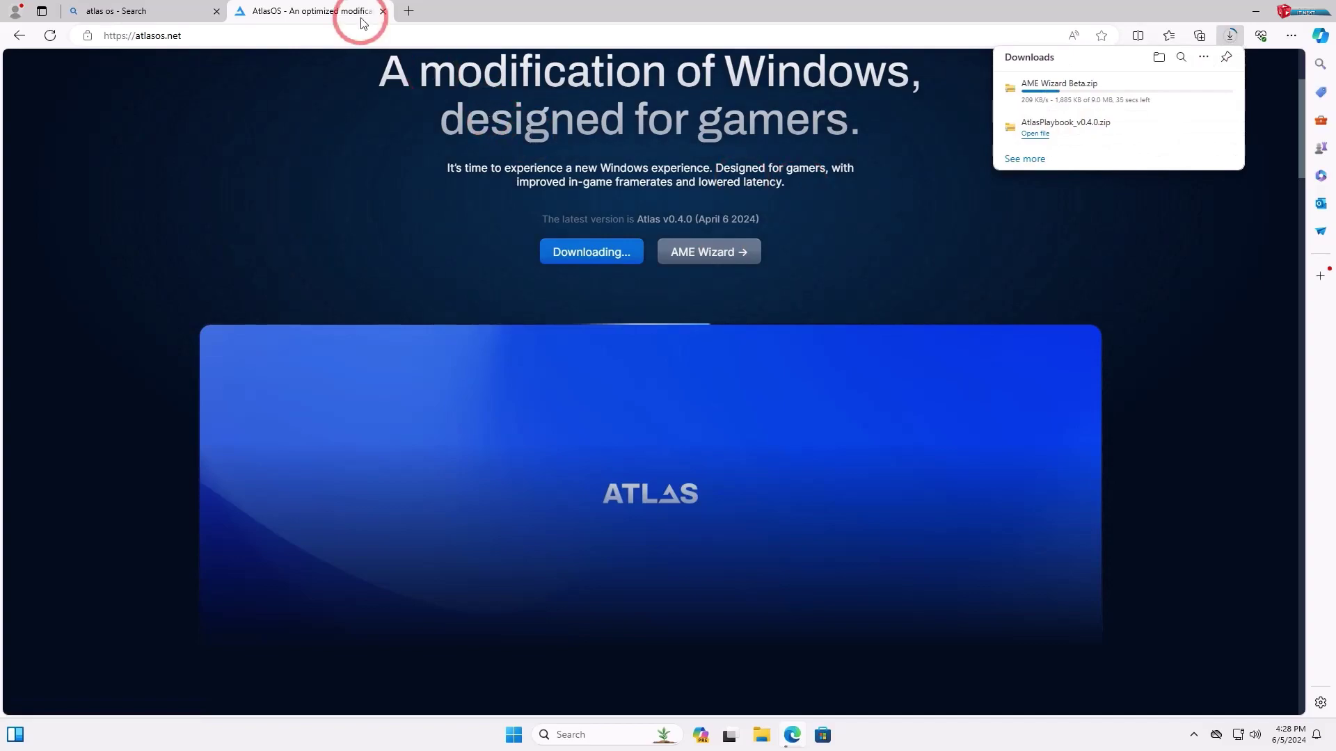
Step: Back on the Bing tab, replace the query with '7 zip' and search
click(172, 14)
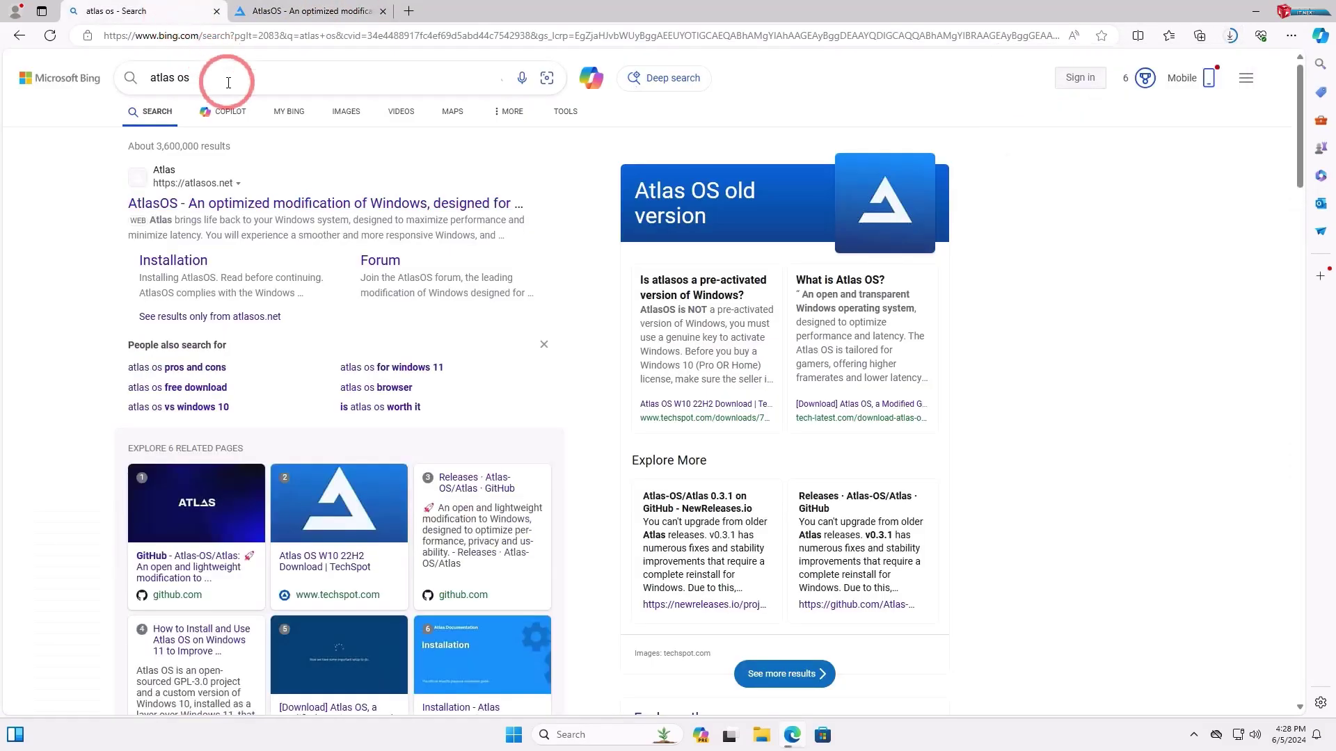
click(227, 84)
key(BackSpace)
key(BackSpace)
key(BackSpace)
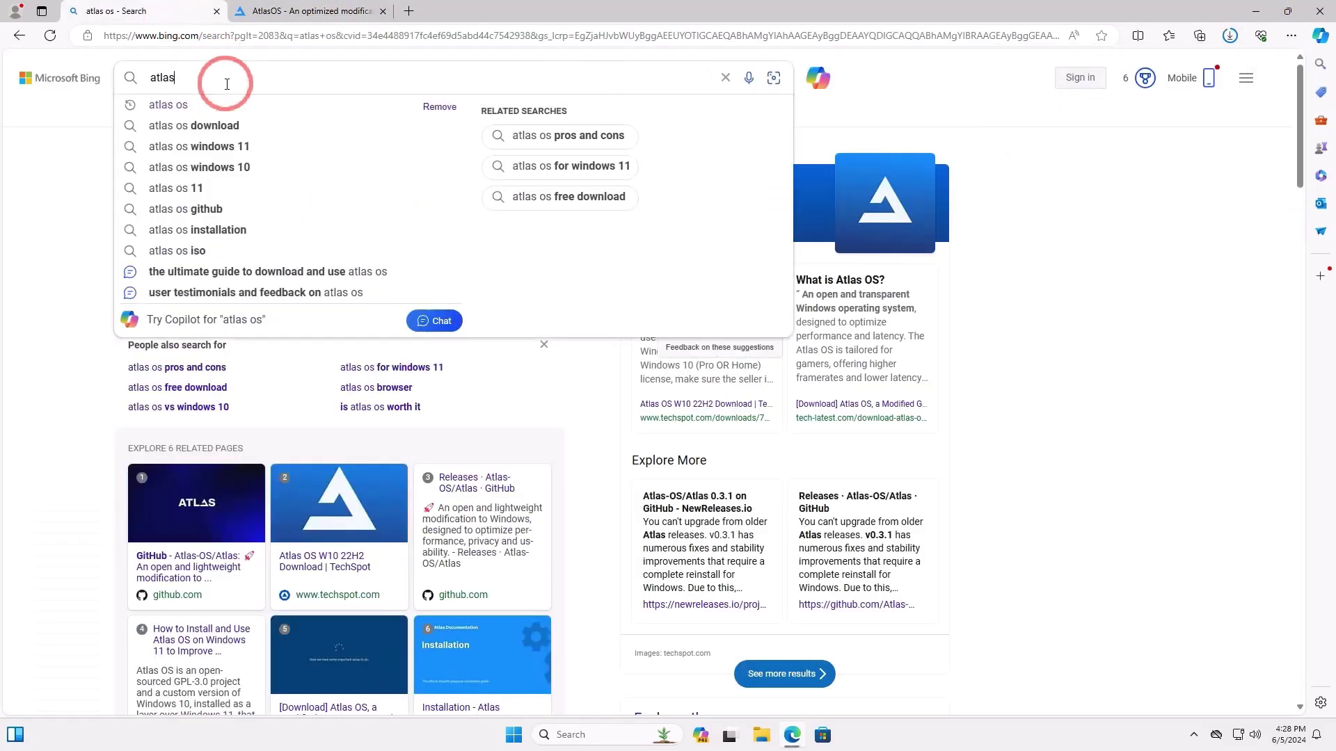
key(BackSpace)
key(BackSpace)
key(BackSpace)
key(BackSpace)
key(BackSpace)
text(7)
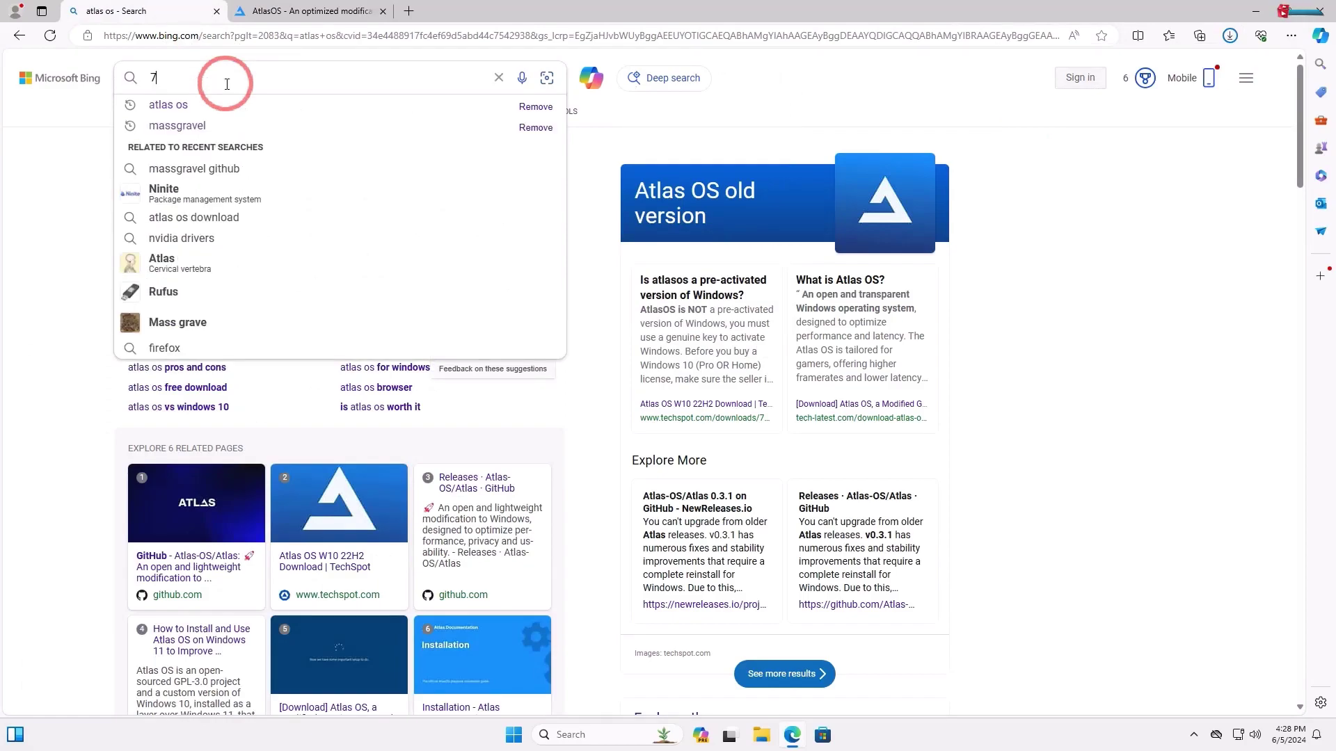
text( zip)
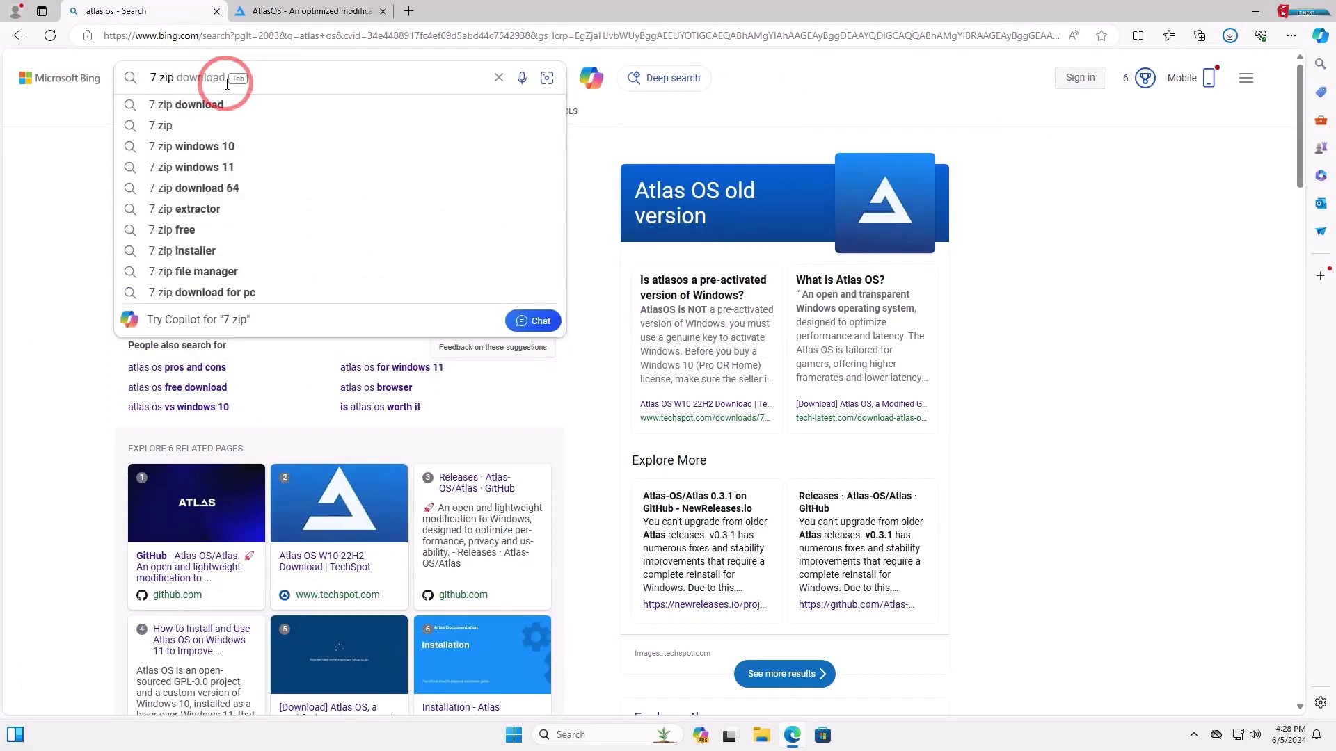
key(Return)
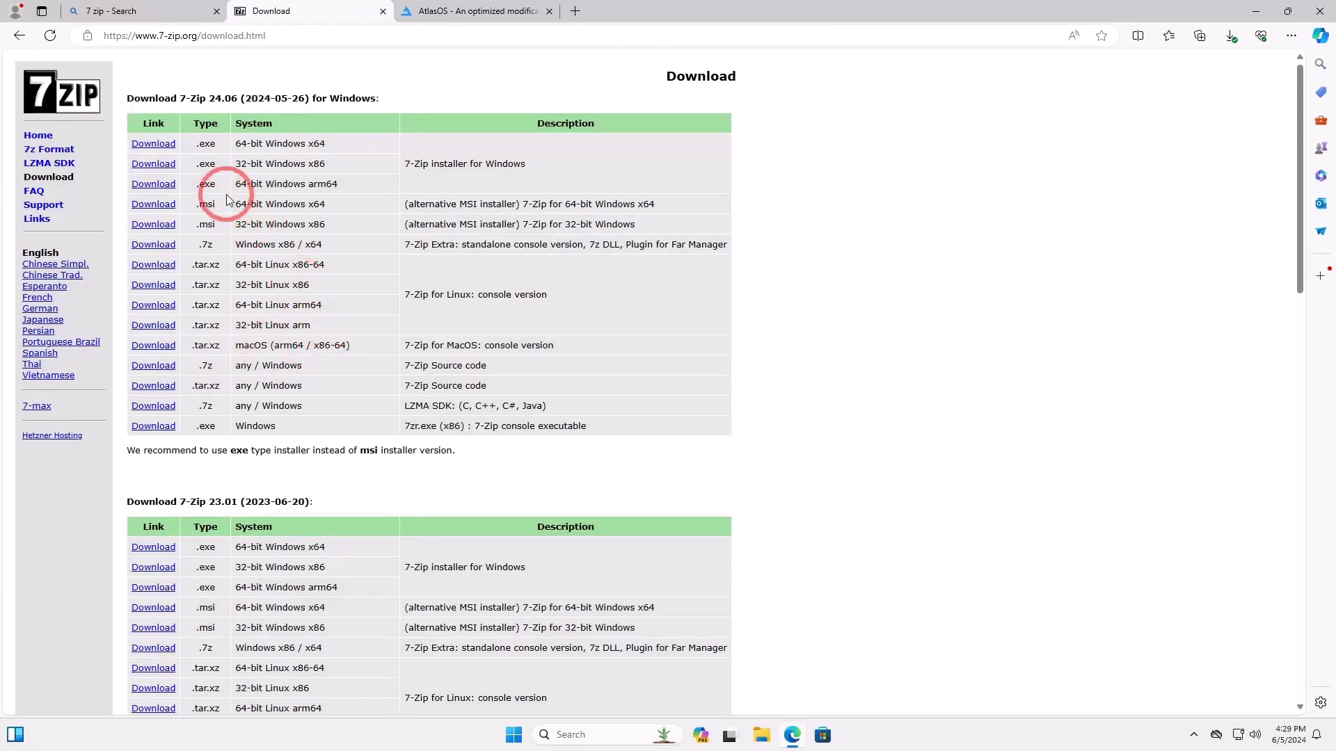
Step: Download and install 7-Zip 24.06 x64 to the default folder, then close Edge
click(167, 149)
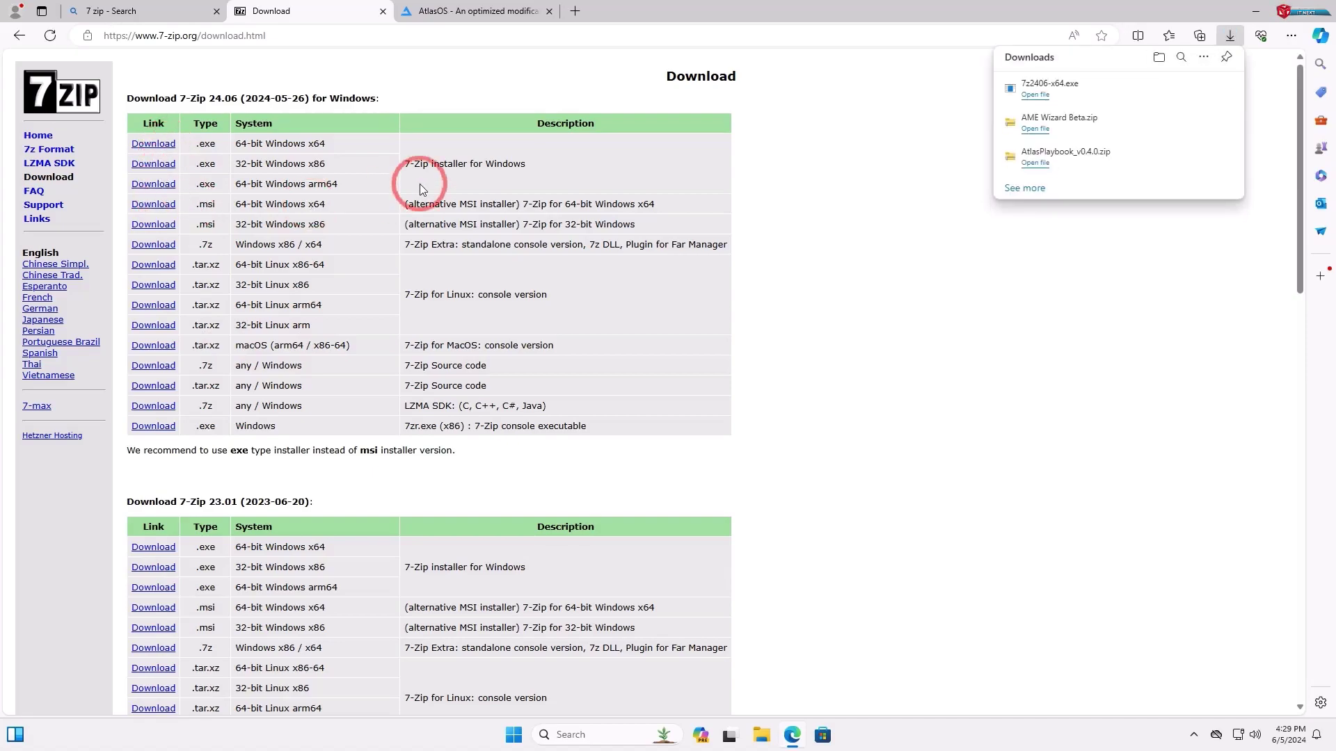
click(1055, 89)
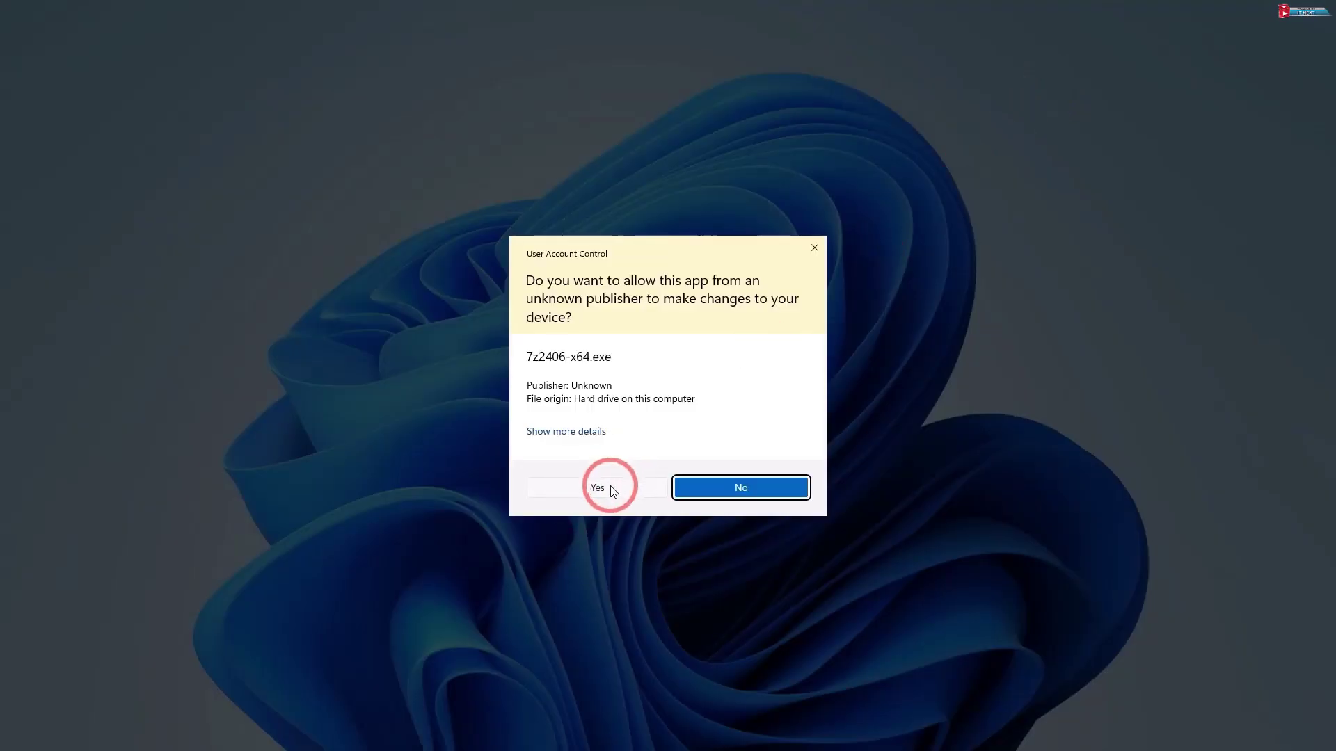
click(598, 488)
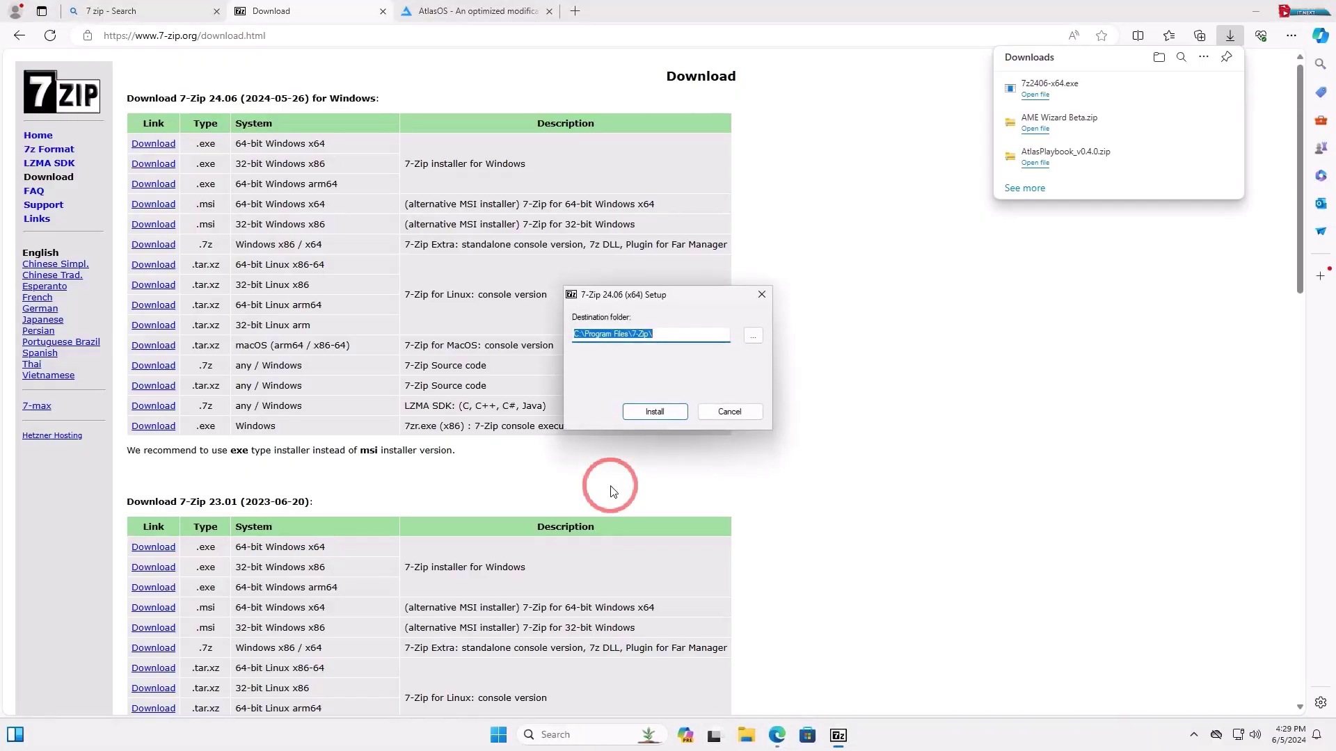
click(654, 414)
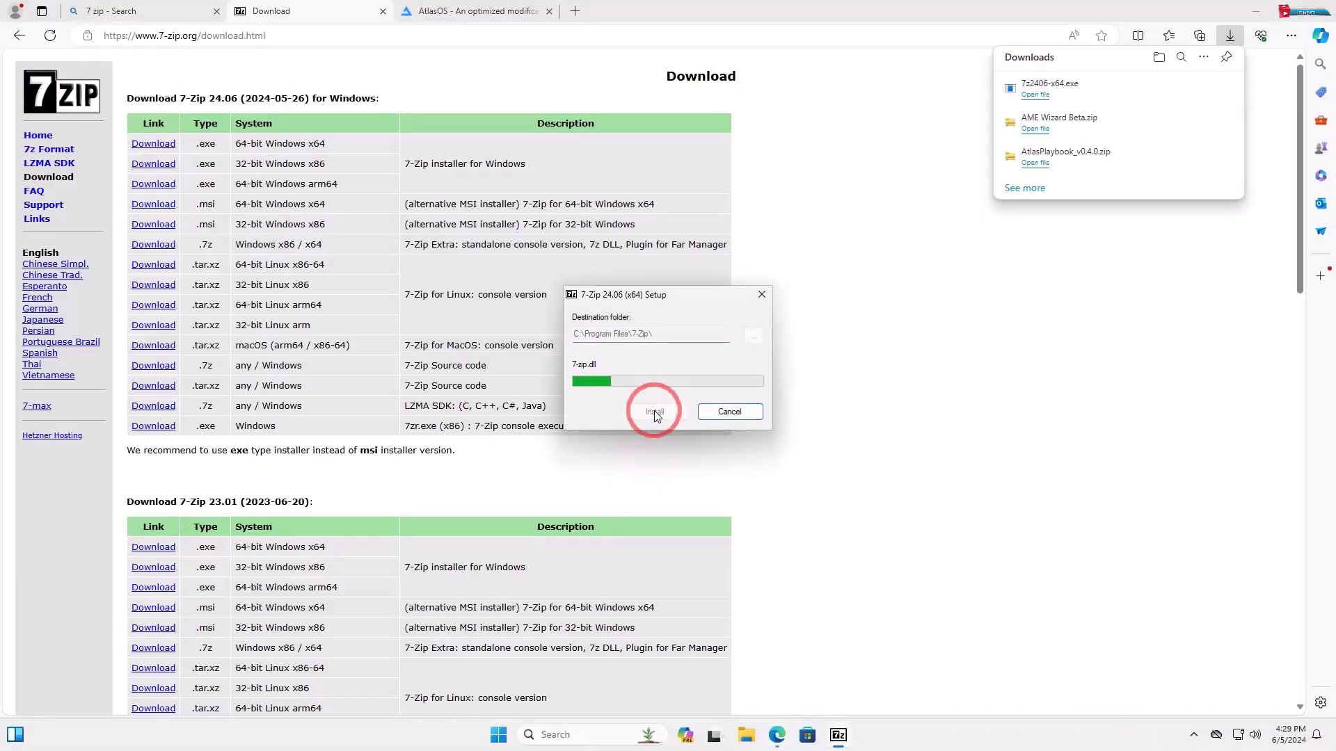
click(655, 414)
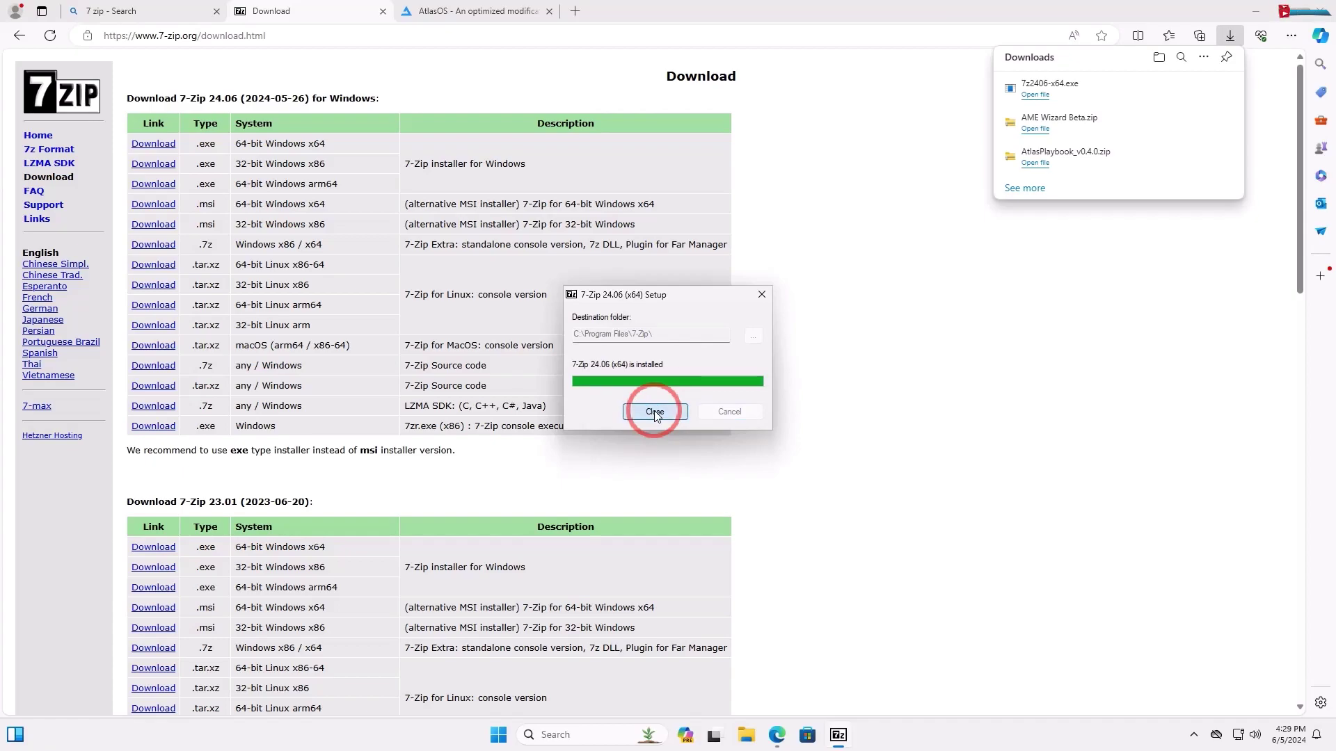
click(1320, 11)
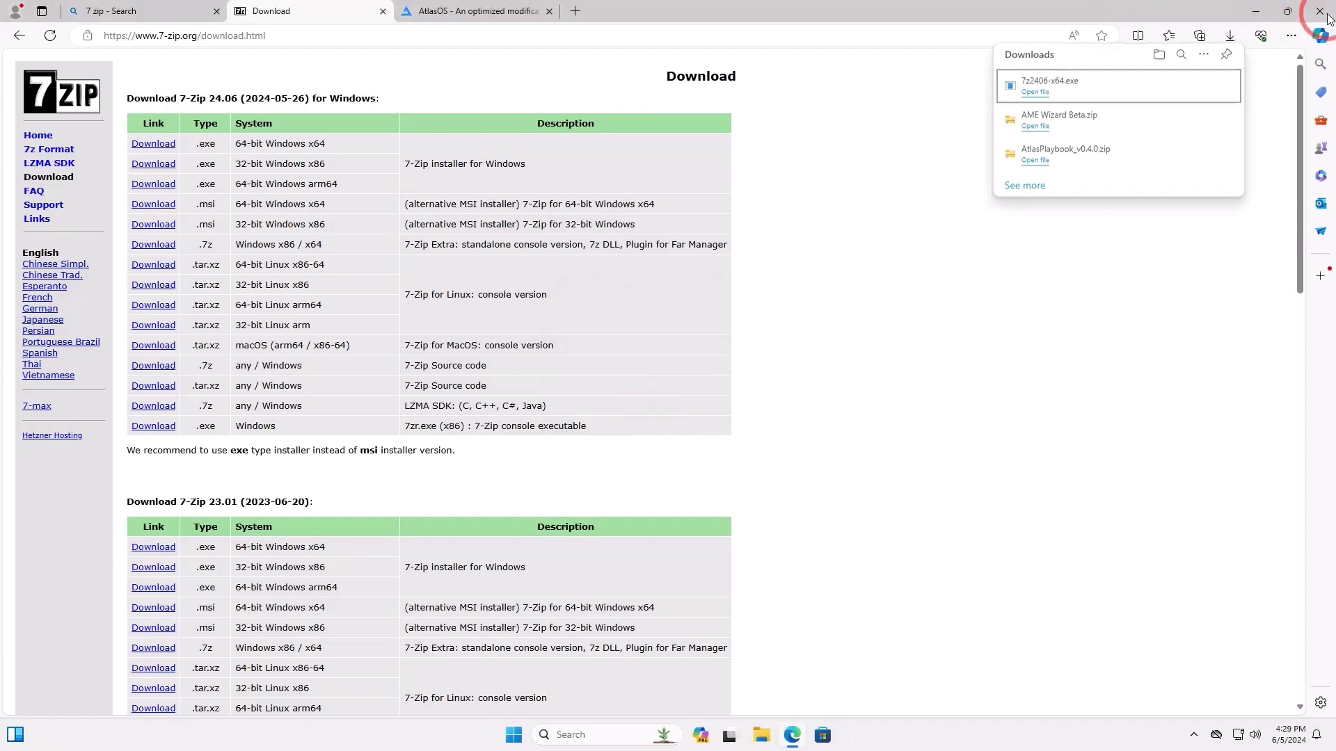
click(1320, 11)
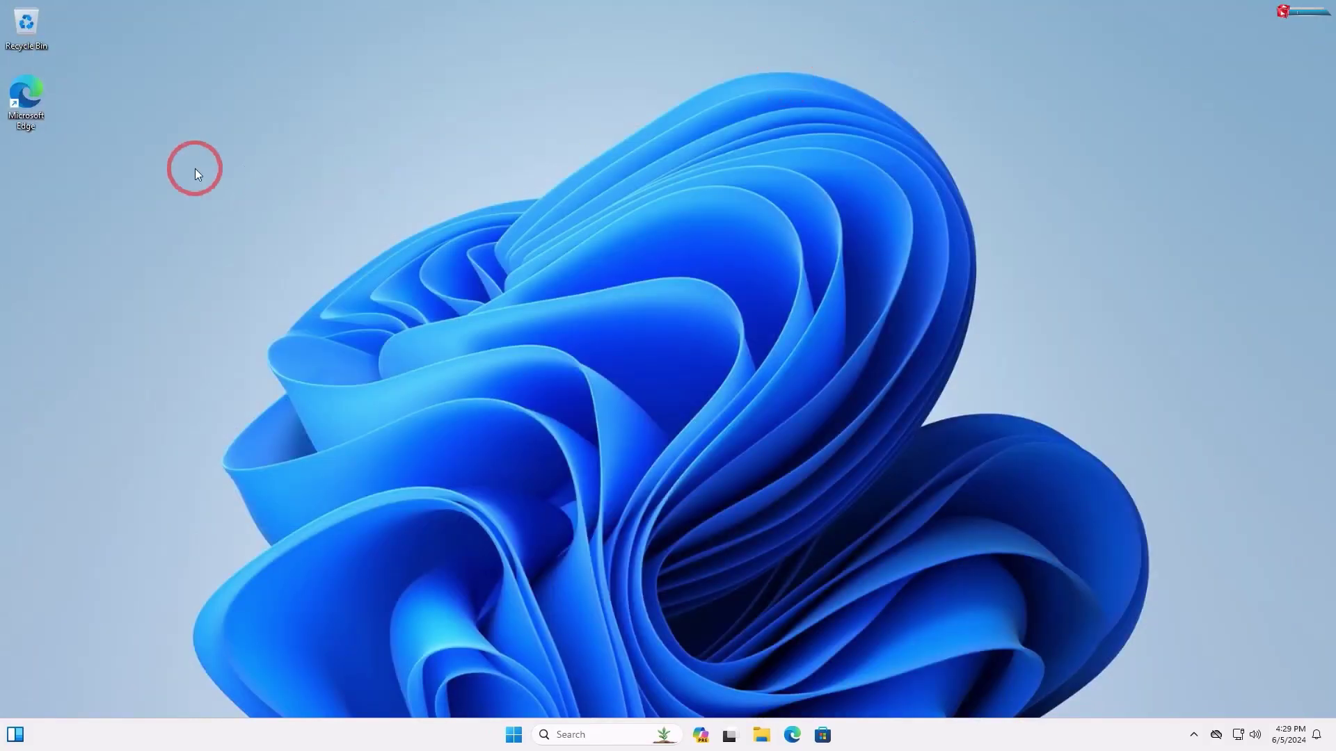
Step: Open the Downloads folder in File Explorer
click(761, 742)
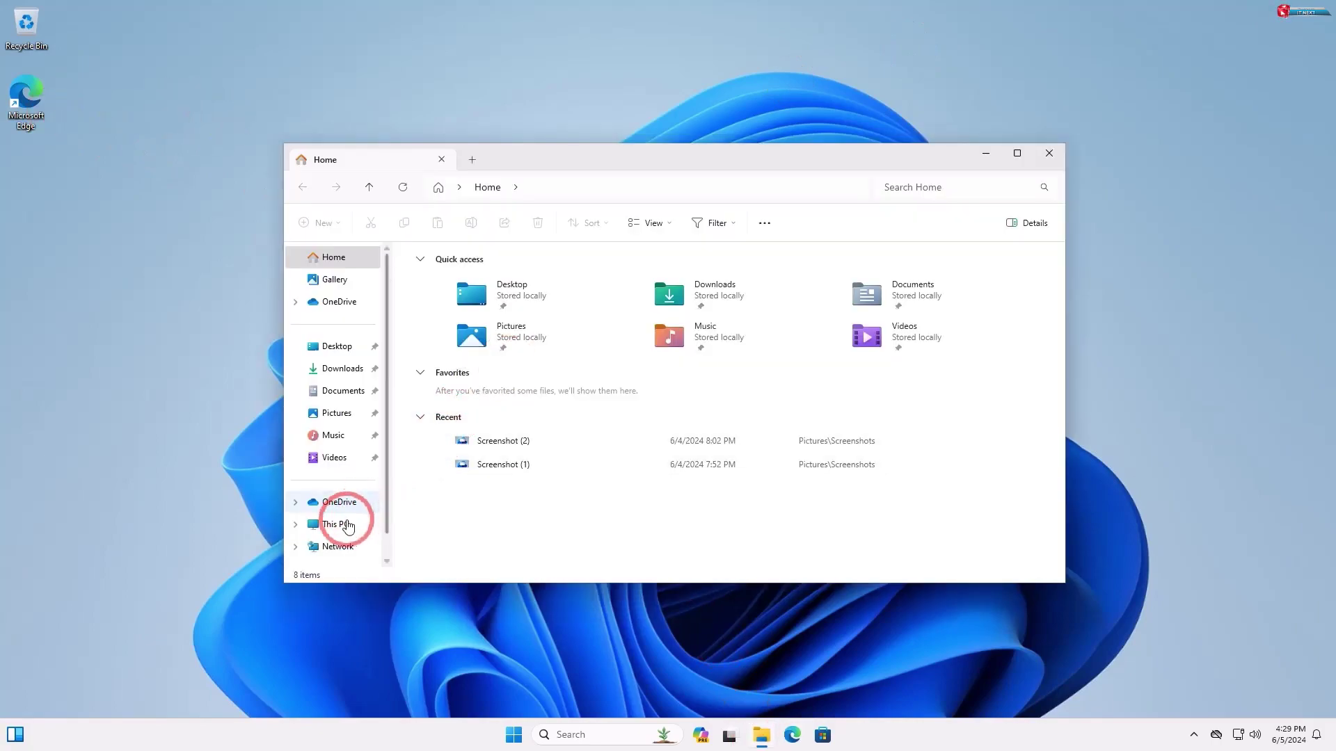
click(342, 530)
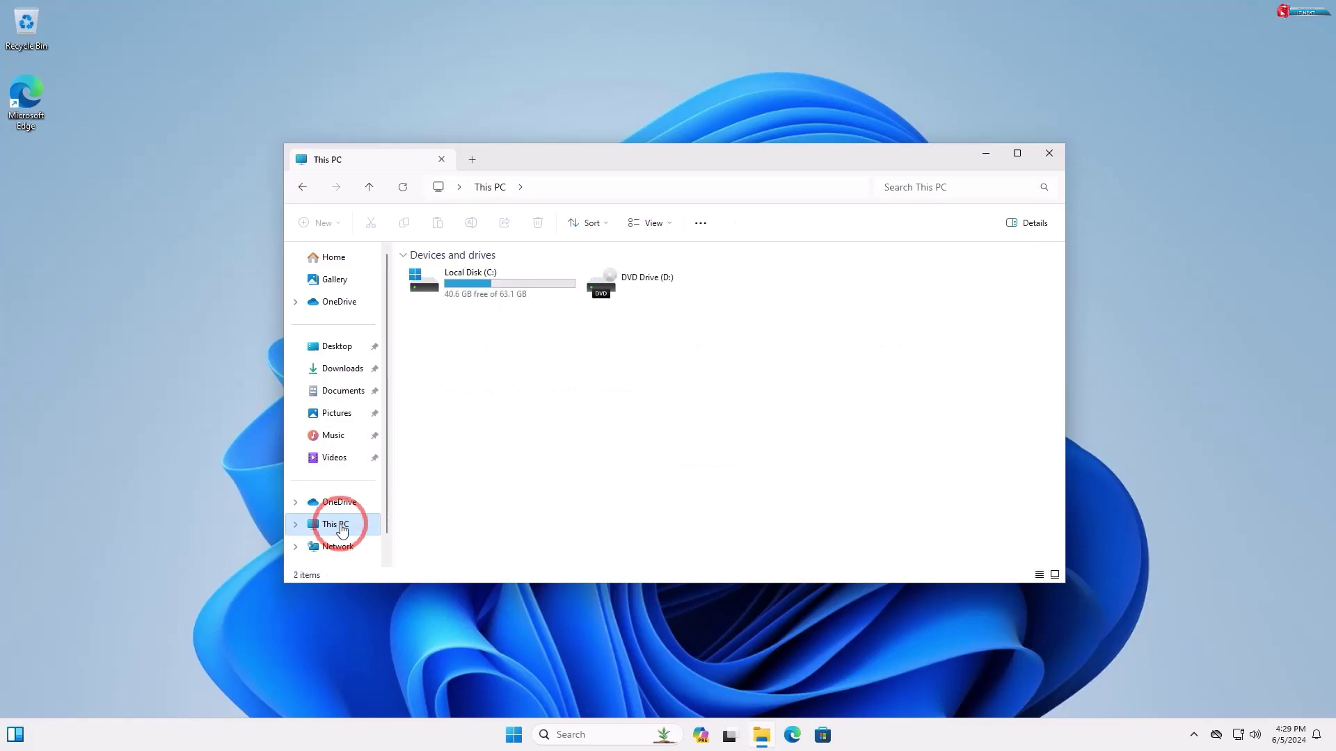
click(344, 374)
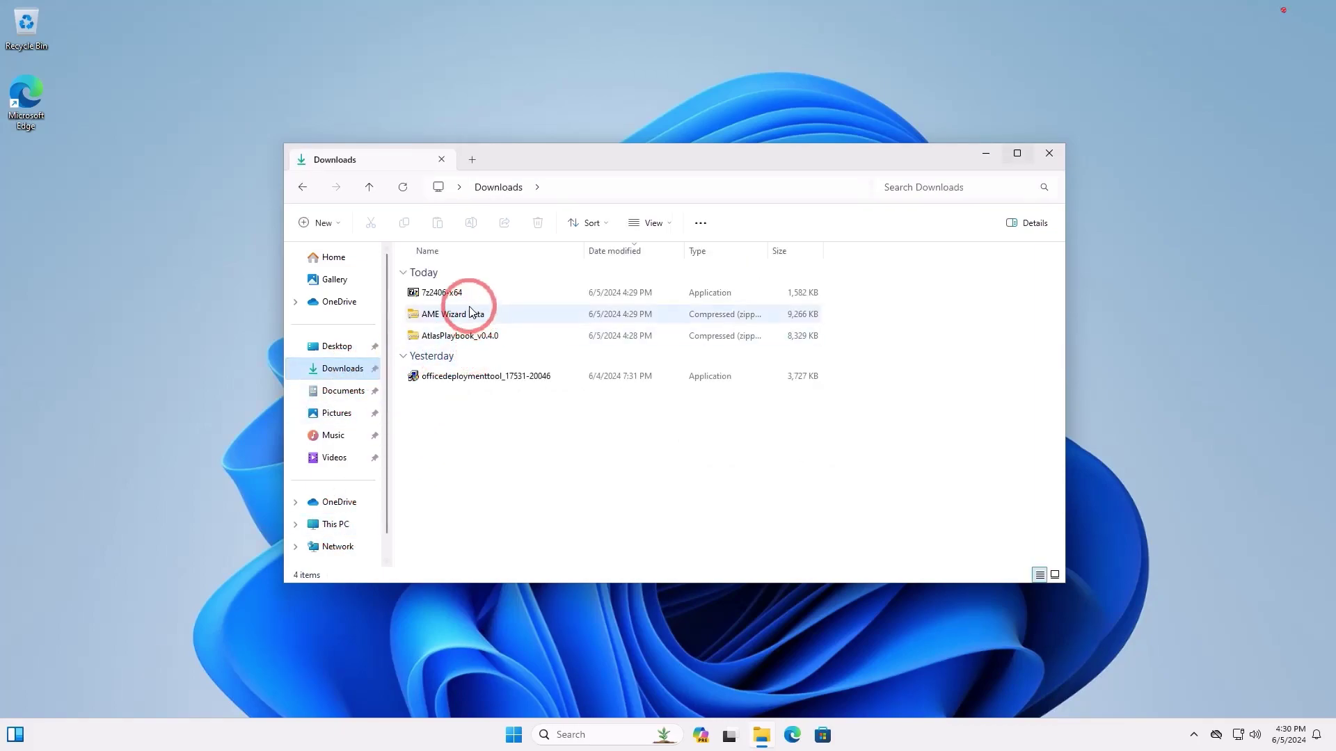
Step: Extract the AtlasPlaybook_v0.4.0 and AME Wizard Beta zips into folders with 7-Zip
click(471, 312)
right_click(483, 335)
click(739, 513)
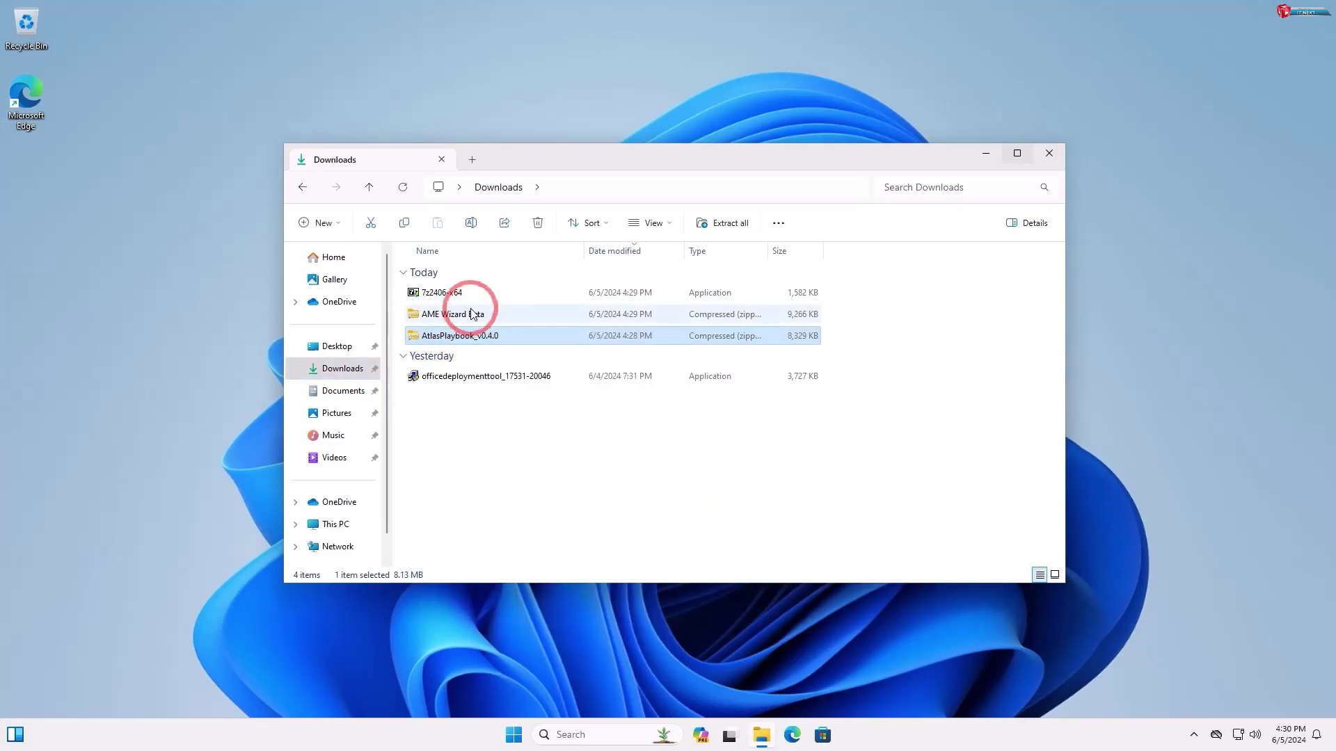
right_click(471, 314)
click(594, 633)
click(737, 482)
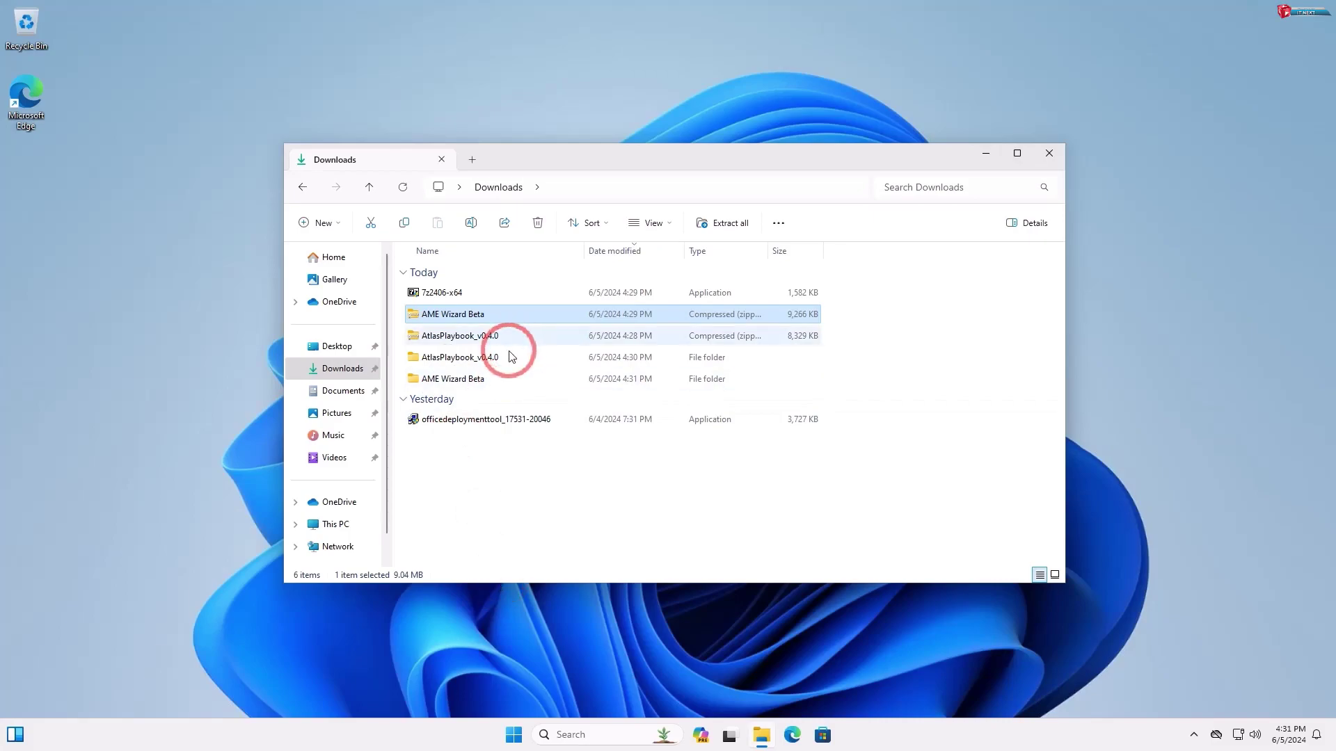
Step: Merge AtlasPlaybook_v0.4.0's Disable Automatic Driver Installation .reg file, then return to Downloads
double_click(505, 359)
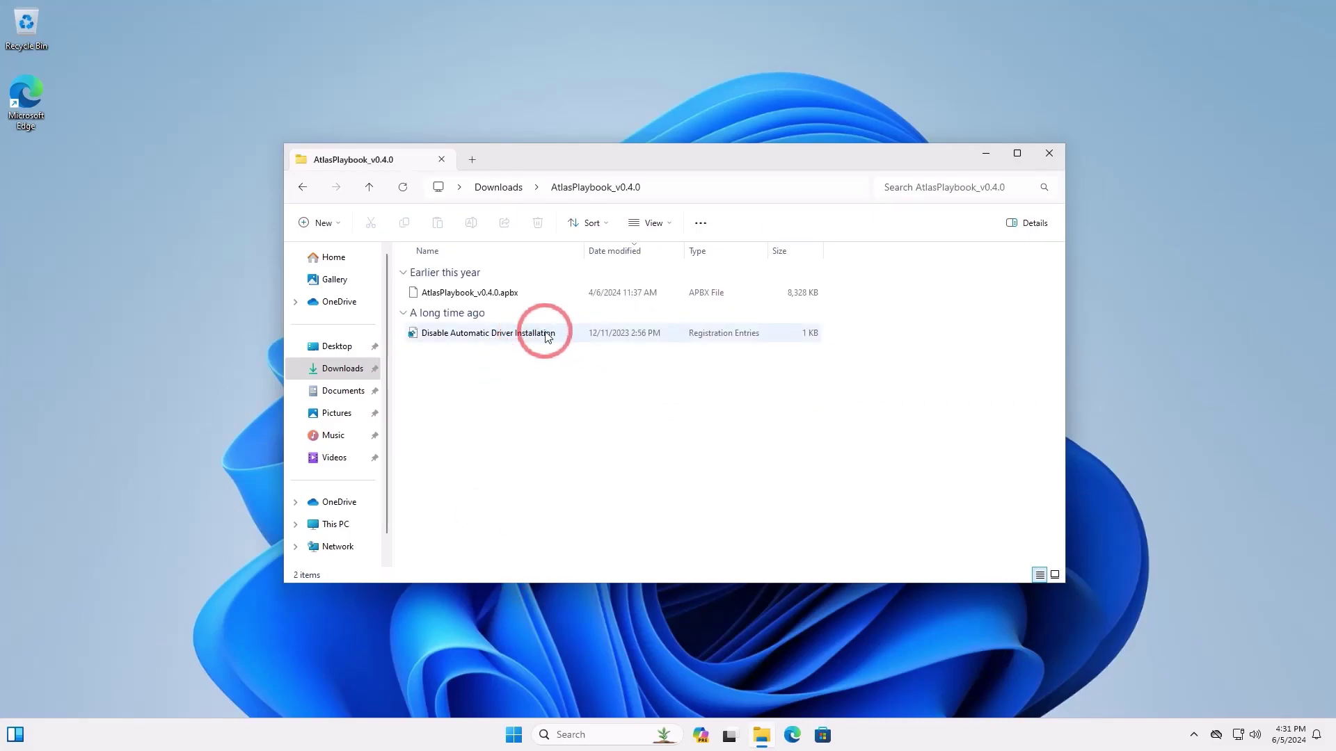
mouse_move(487, 332)
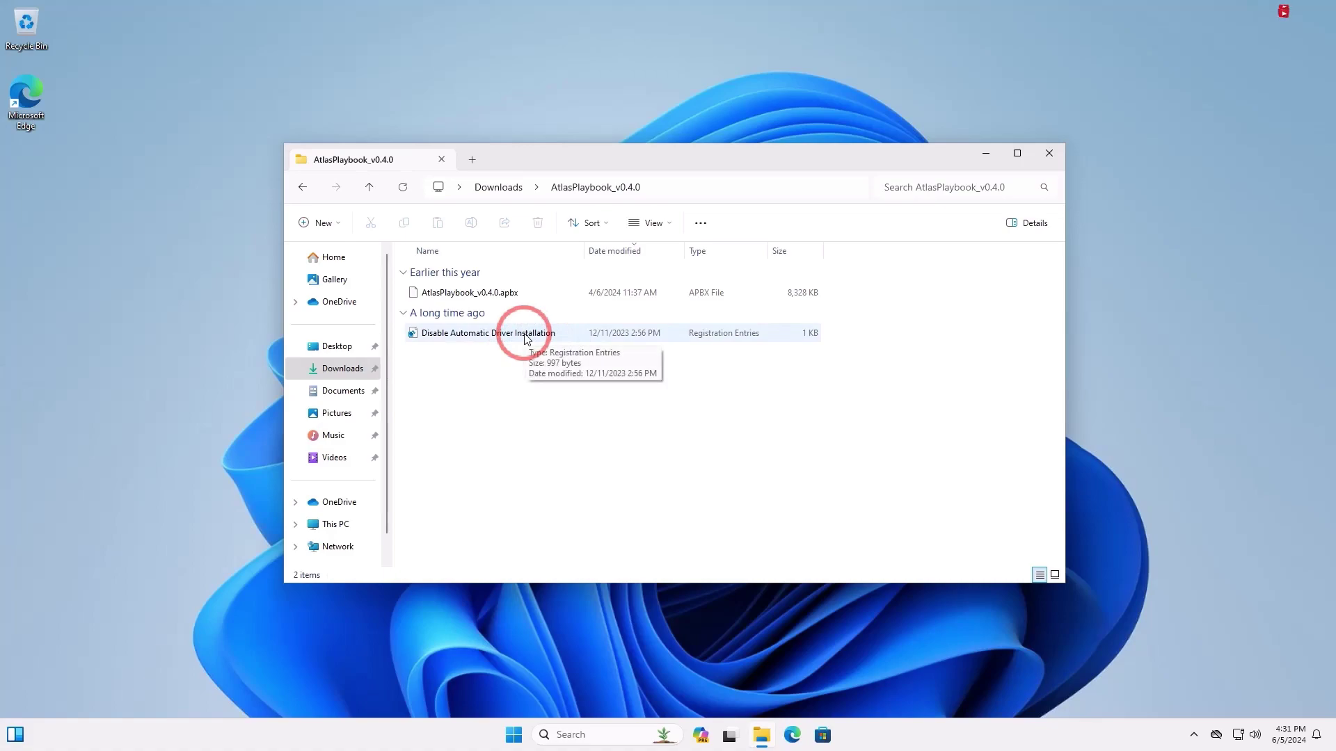
click(527, 338)
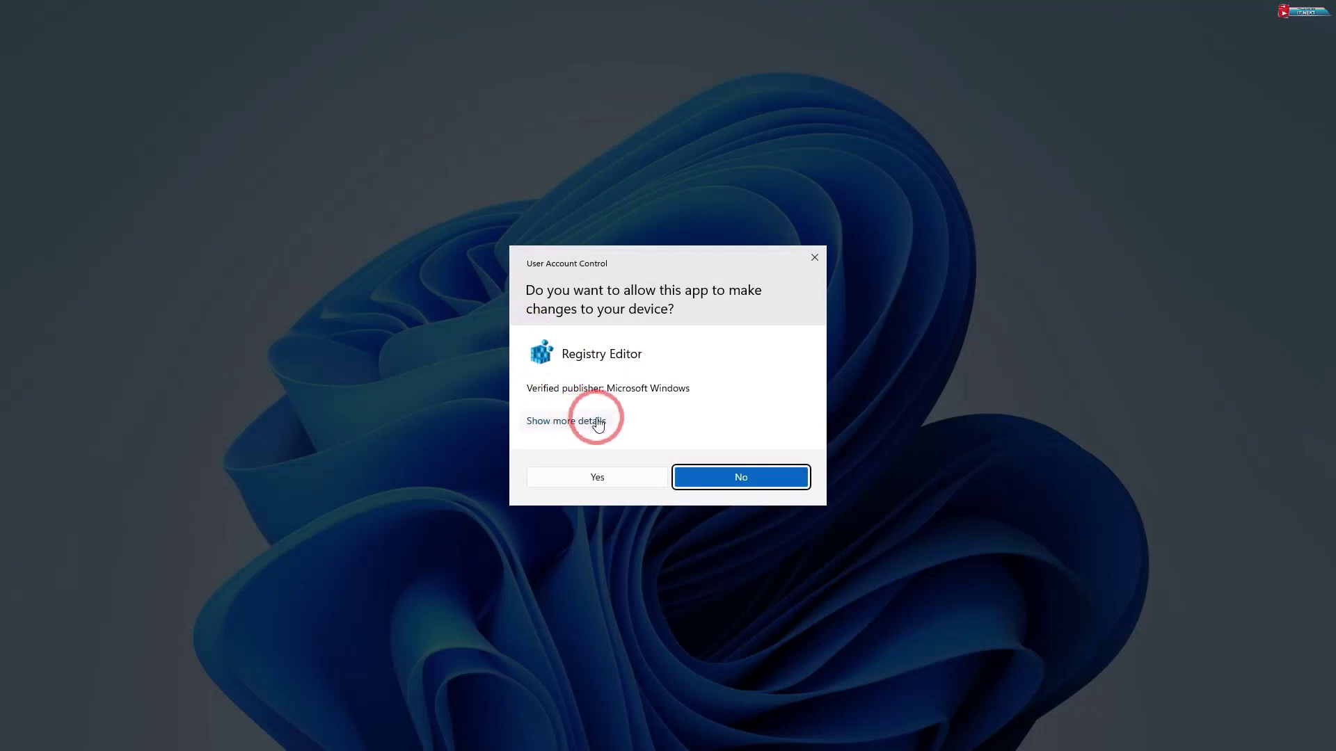
click(608, 477)
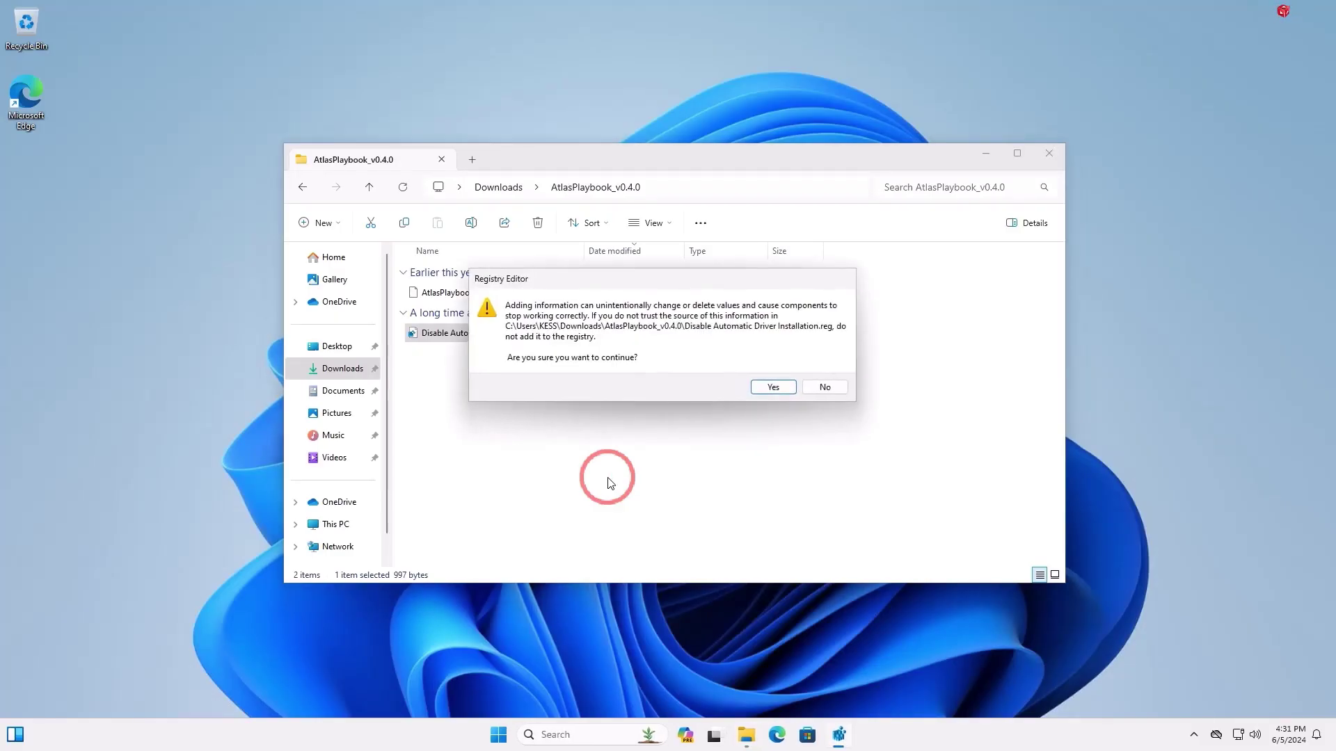
click(770, 387)
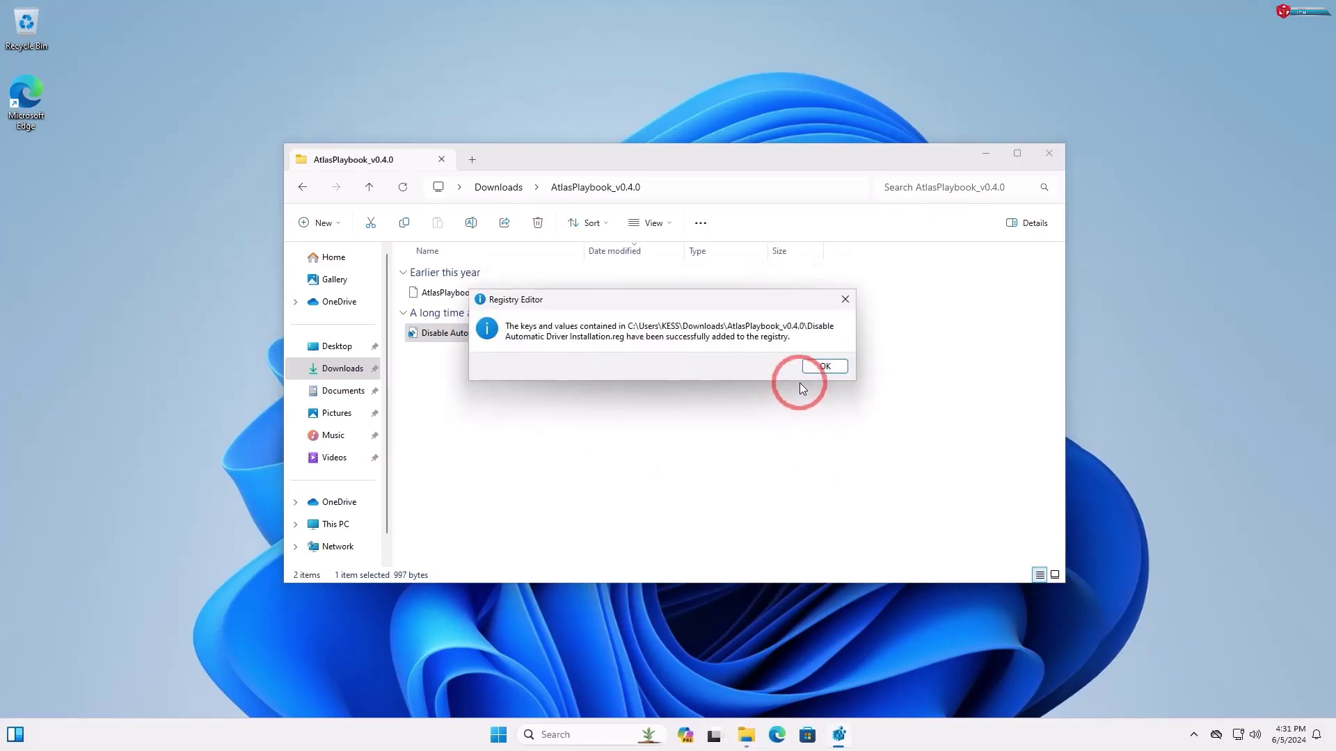
click(834, 367)
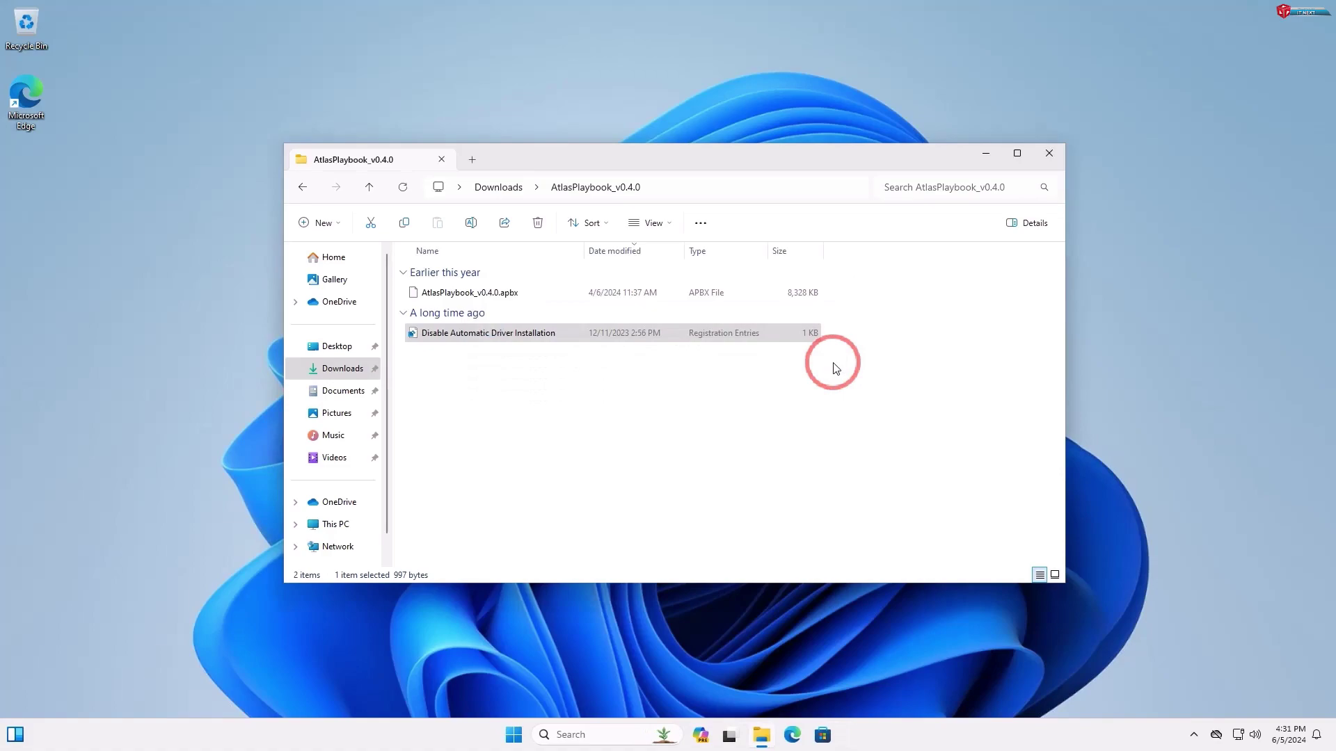
click(369, 187)
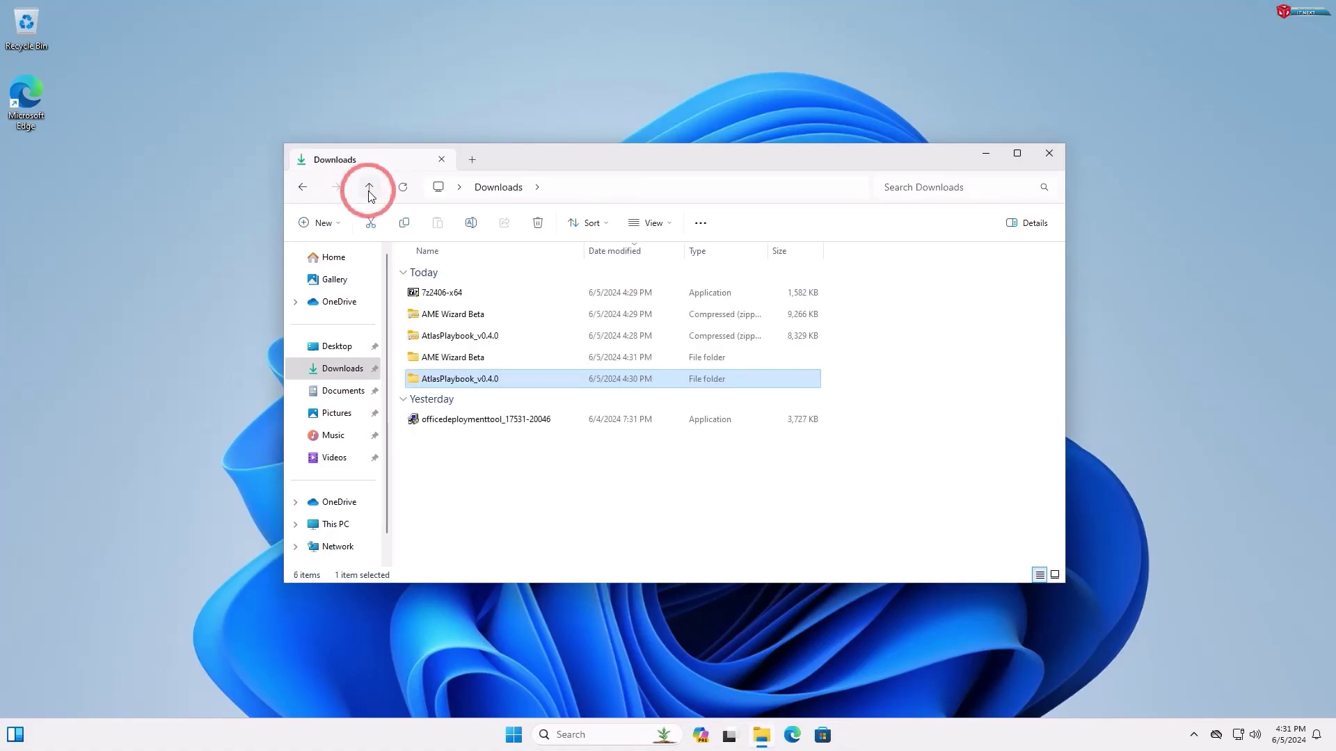
Step: Run AME Wizard Beta, allowing it through UAC, and browse for a playbook file
double_click(478, 365)
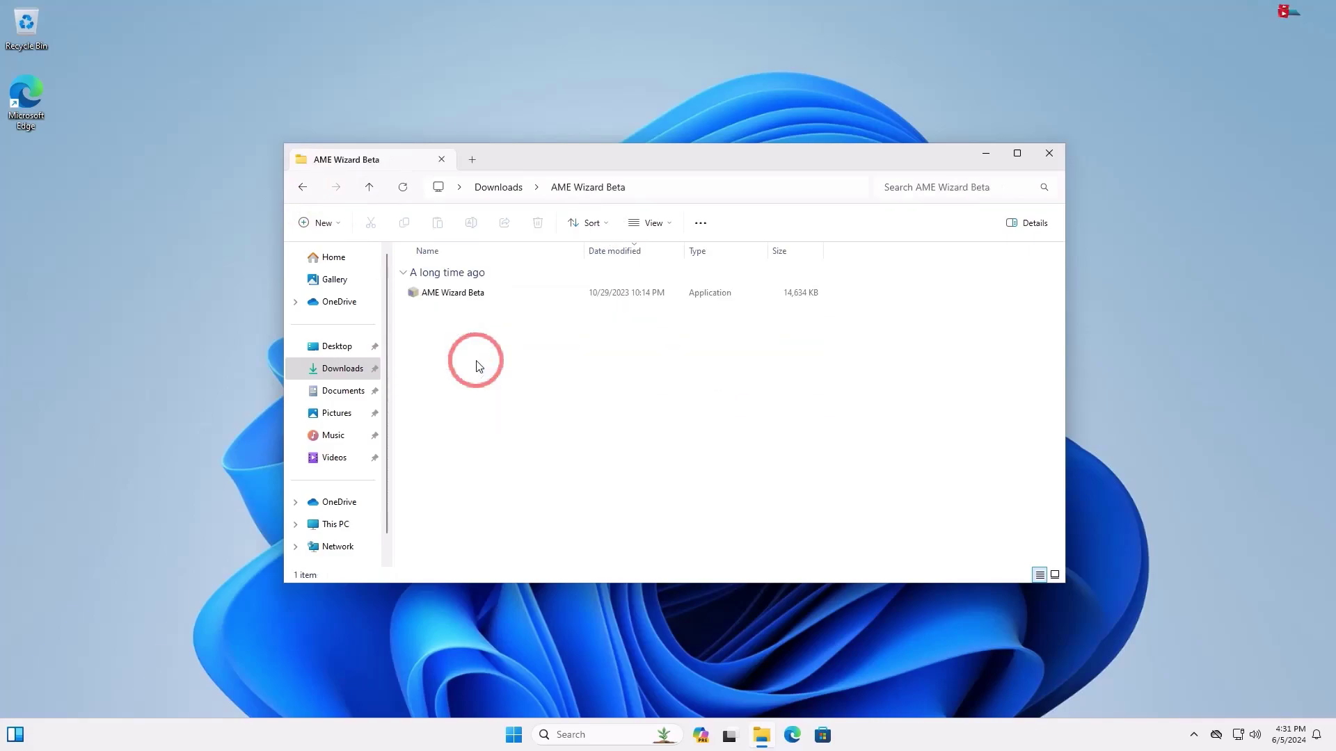
click(491, 297)
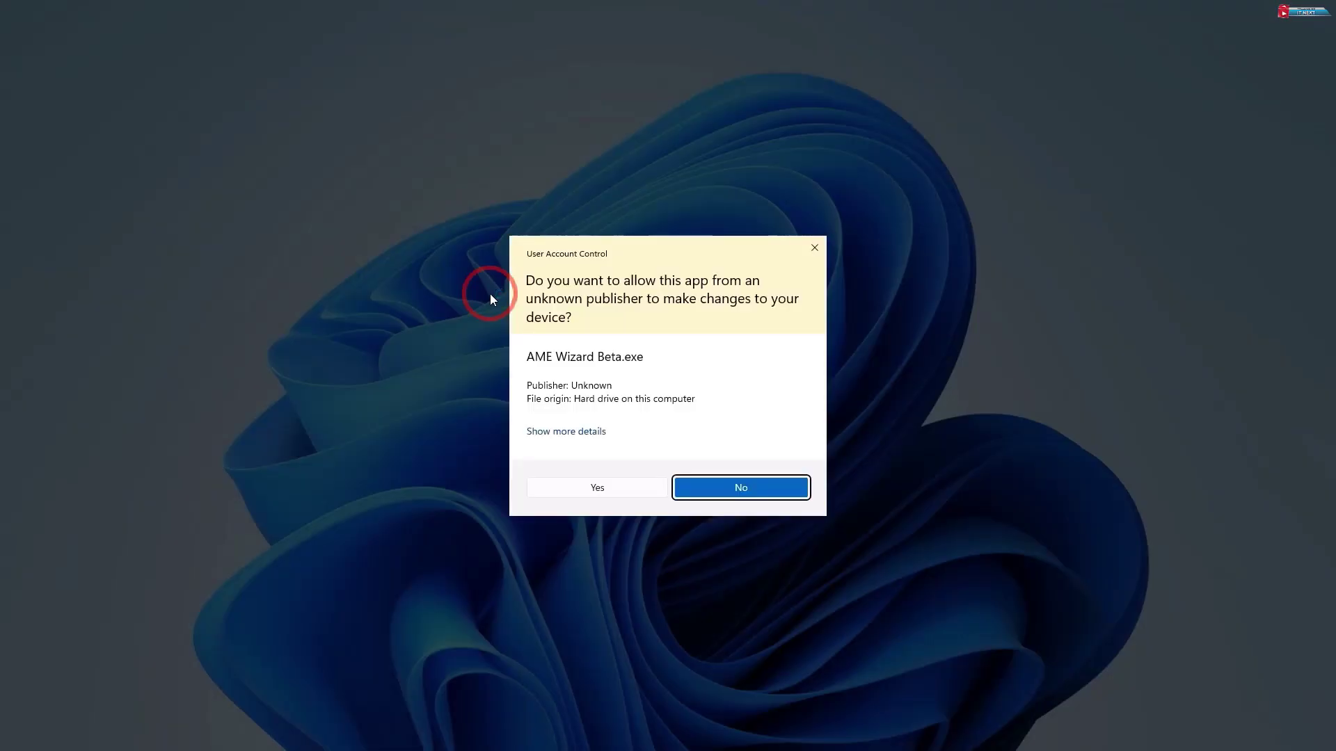
click(622, 489)
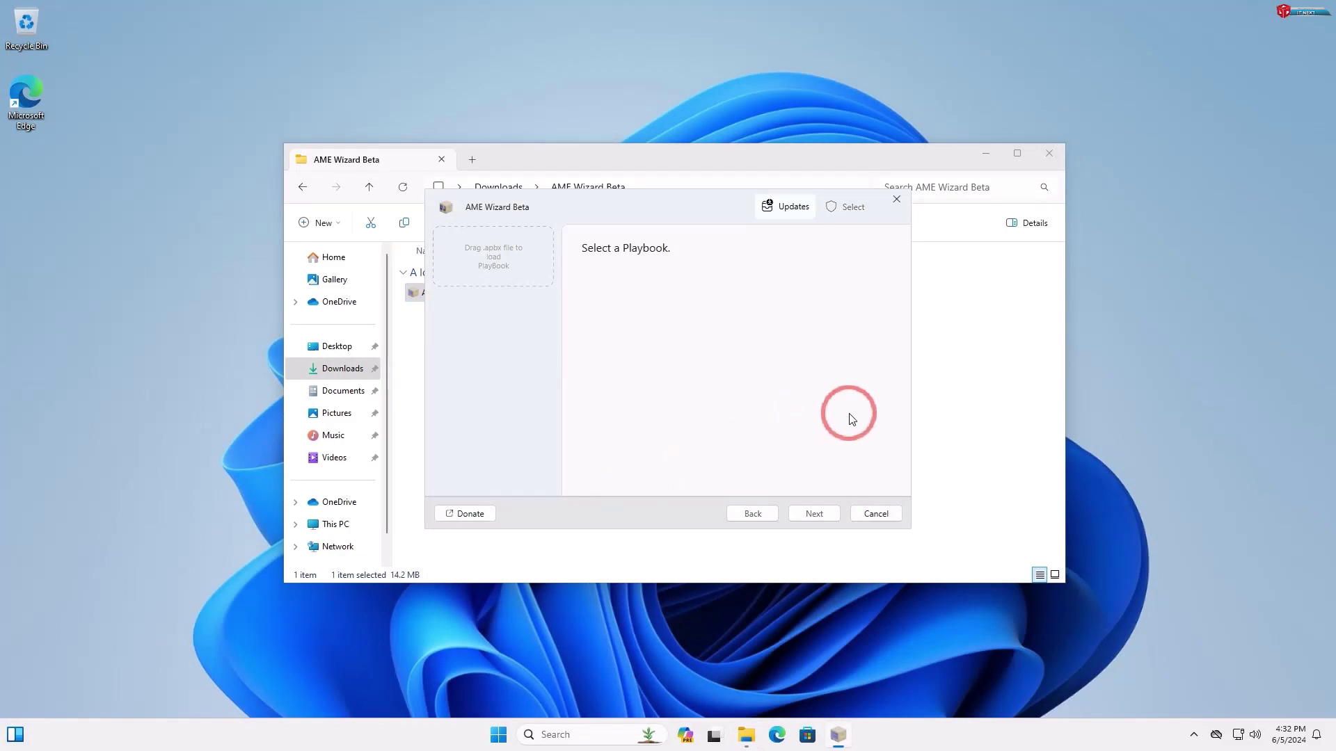
click(985, 155)
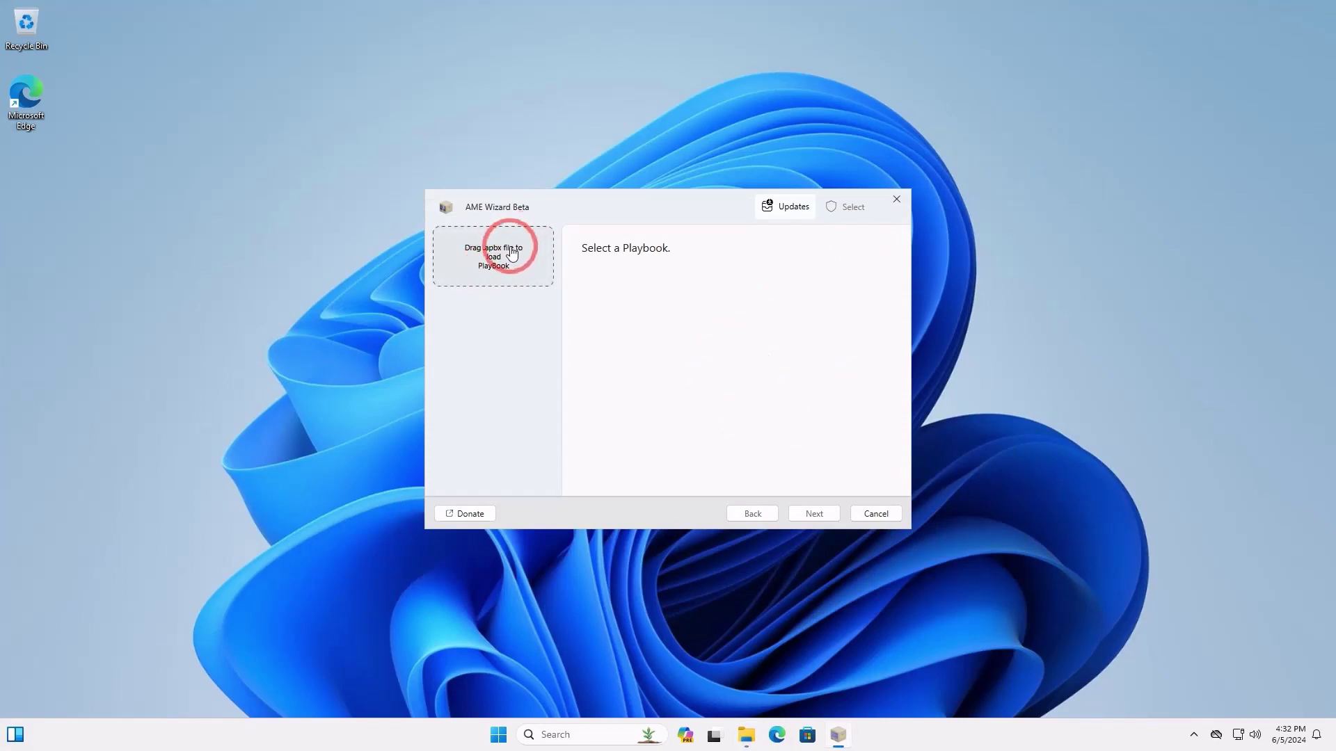
click(512, 253)
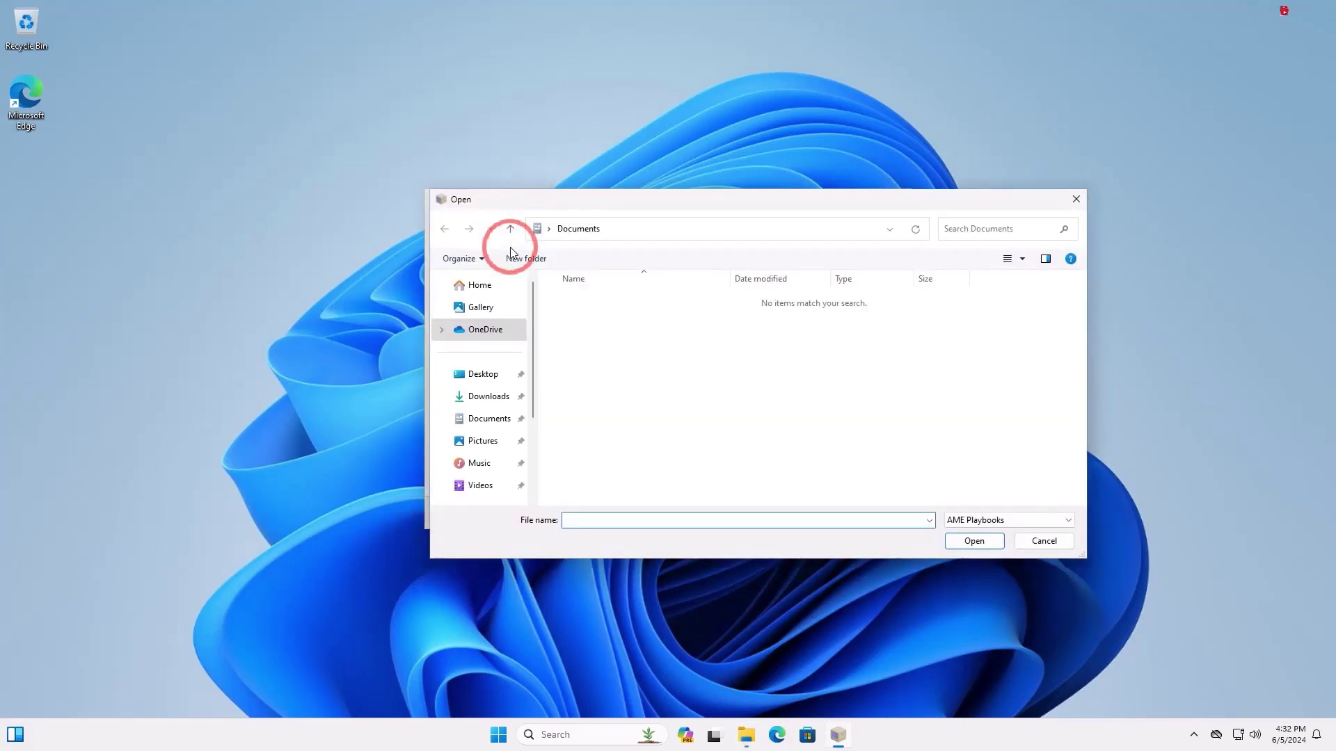
Step: Open AtlasPlaybook_v0.4.0.apbx from the Downloads\AtlasPlaybook_v0.4.0 folder
click(511, 409)
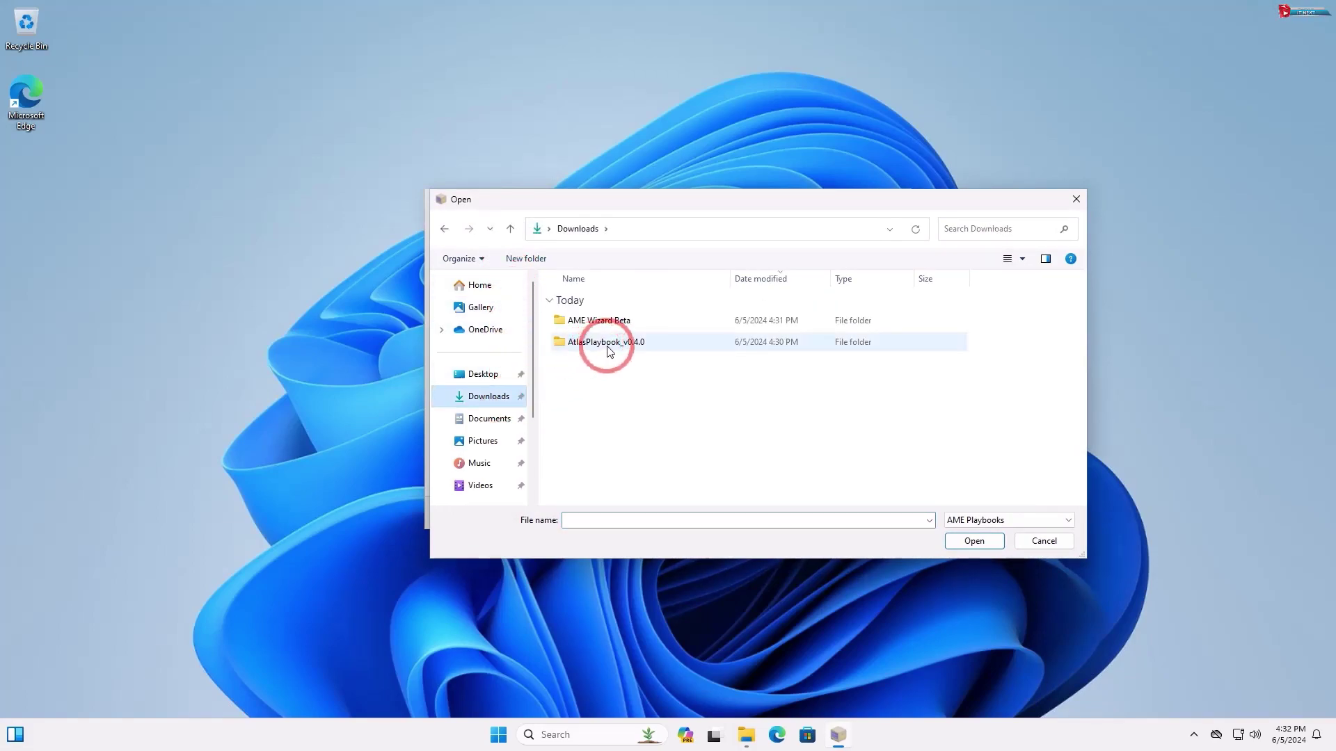
click(608, 348)
double_click(608, 344)
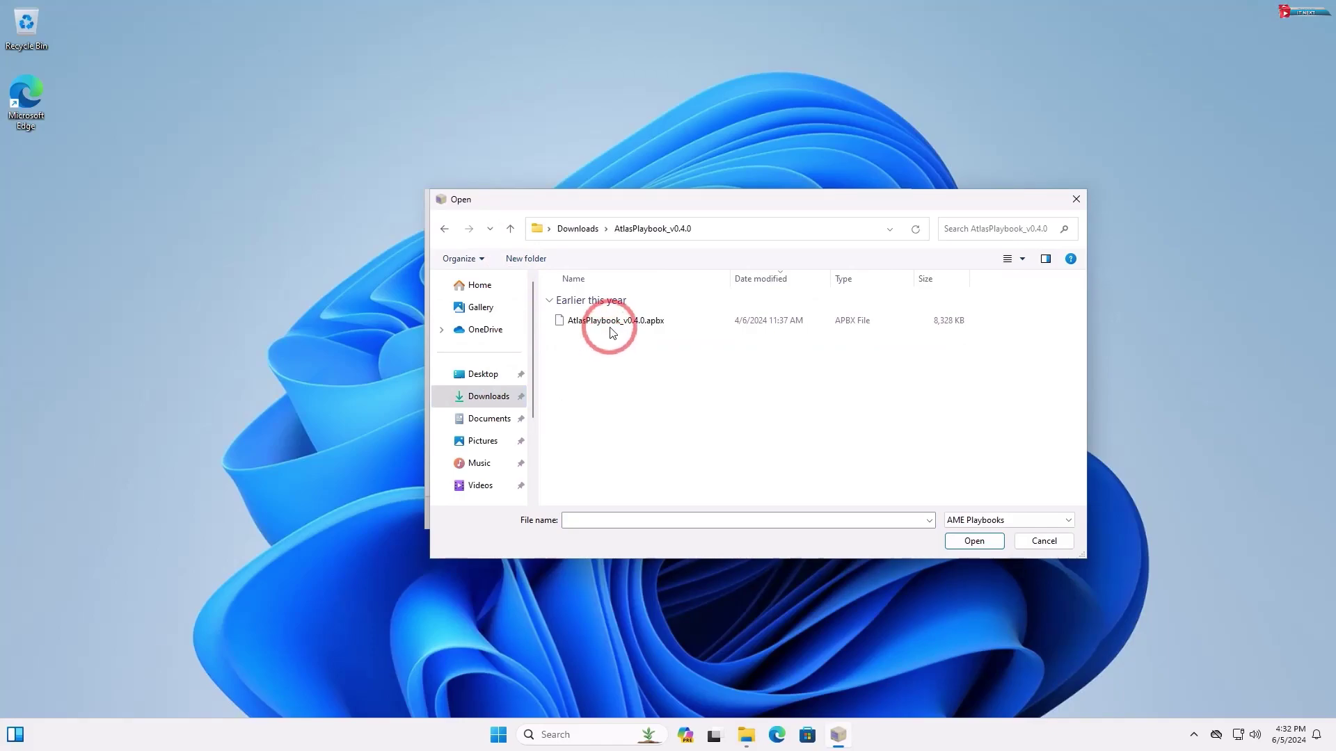
double_click(617, 320)
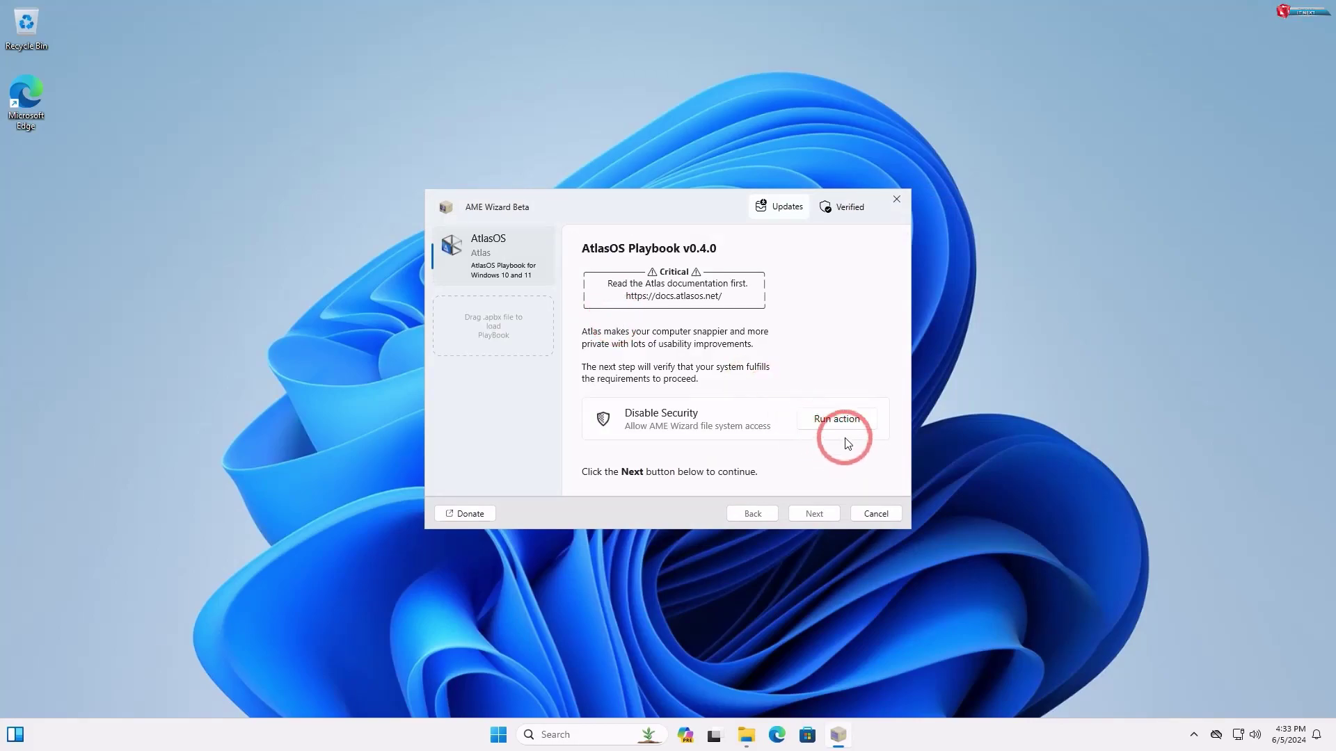
Step: Switch off cloud-delivered protection, sample submission and Tamper Protection in Windows Security
click(858, 420)
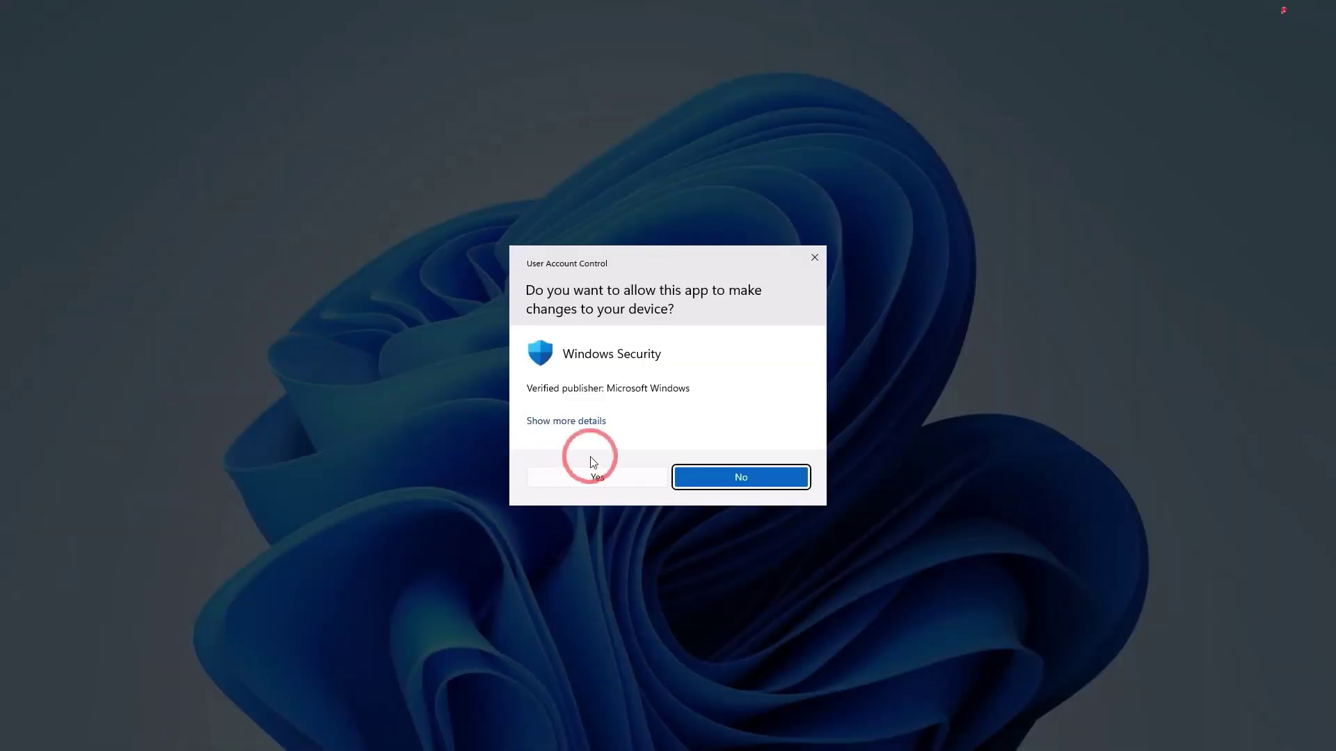
click(596, 477)
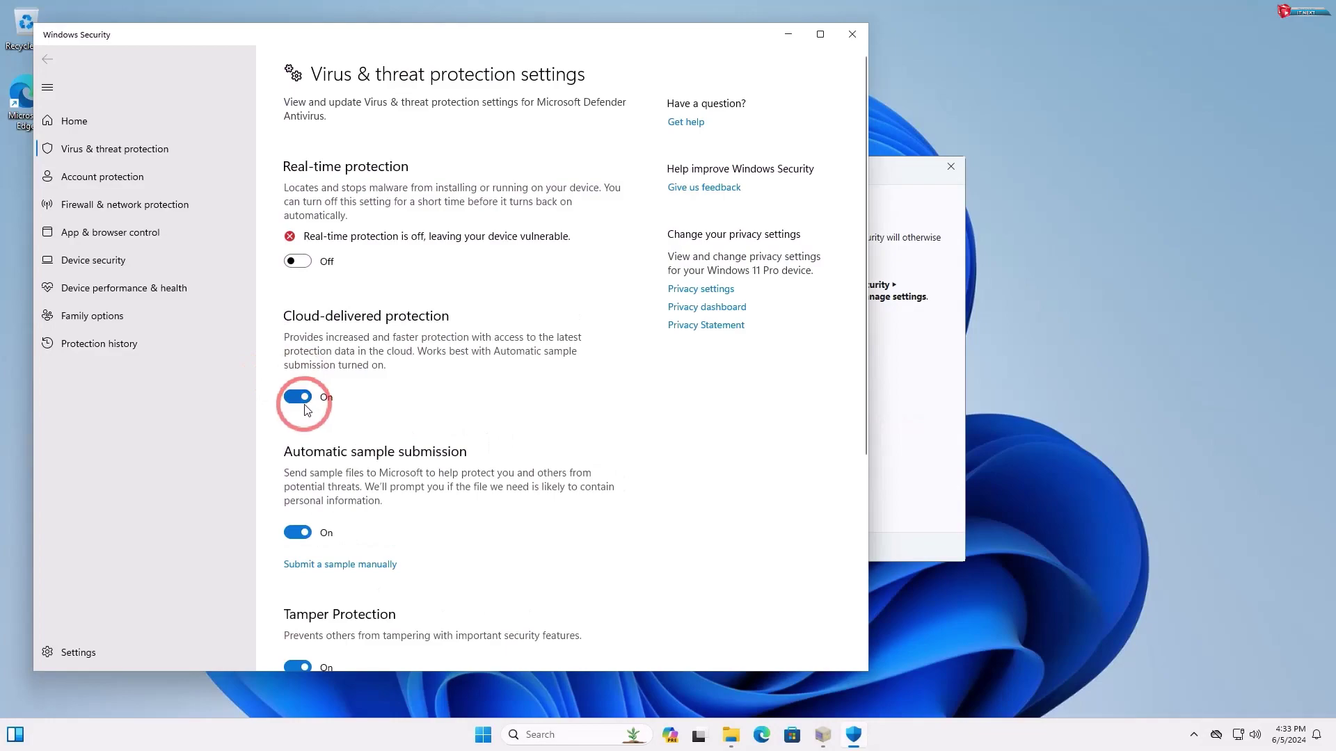
click(305, 407)
click(306, 560)
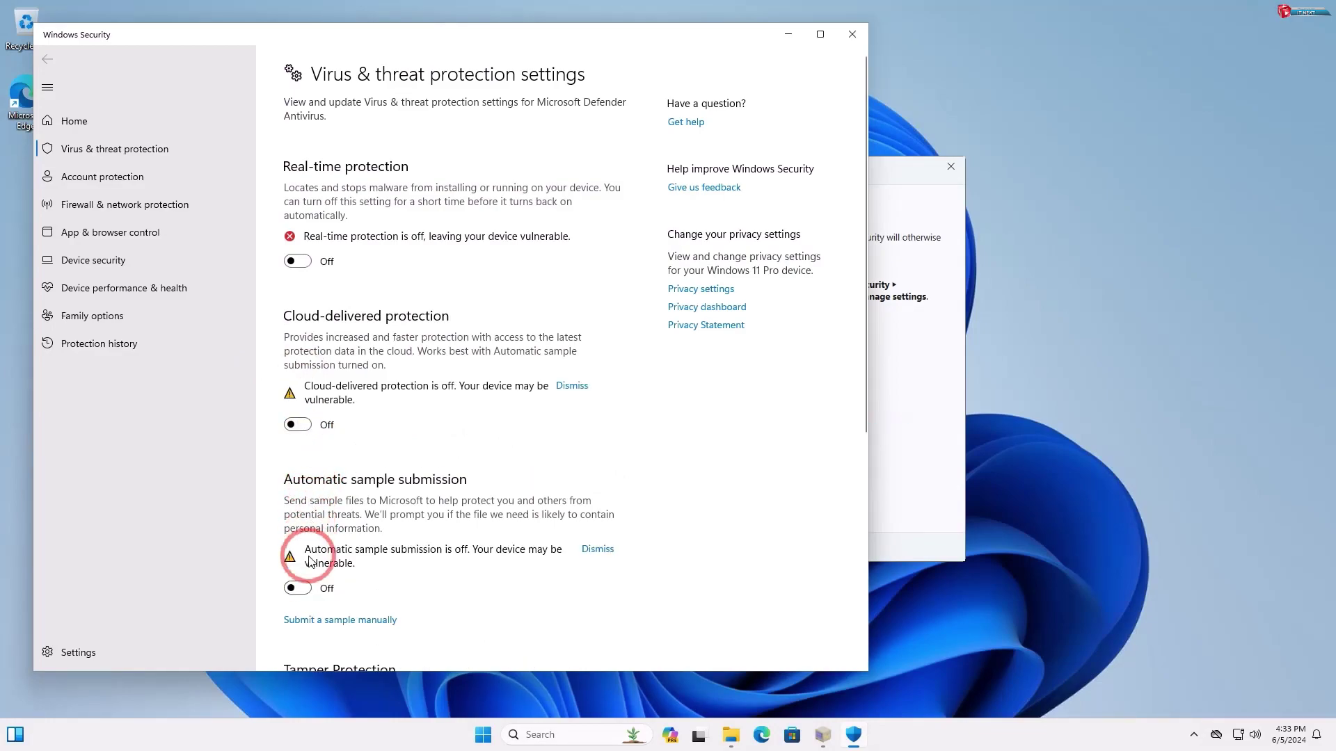
scroll(306, 557, down, 1)
scroll(297, 552, down, 4)
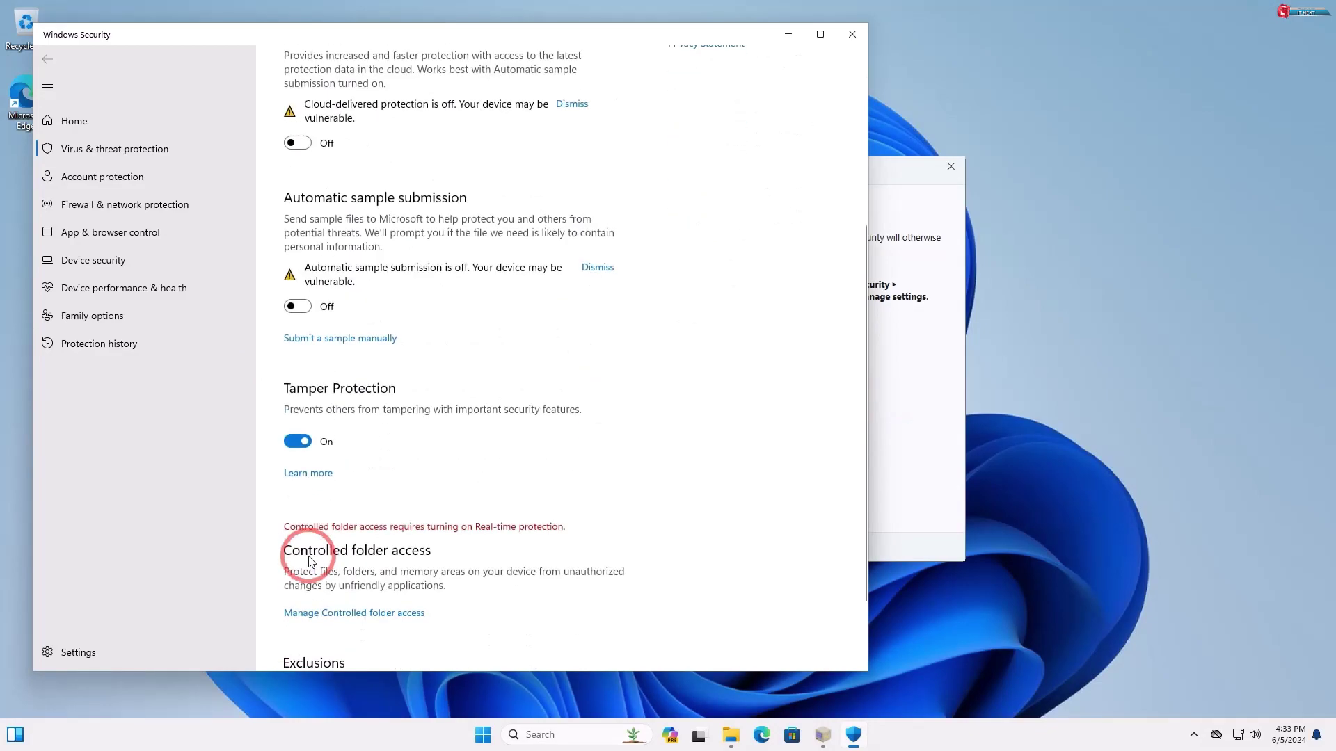
click(299, 445)
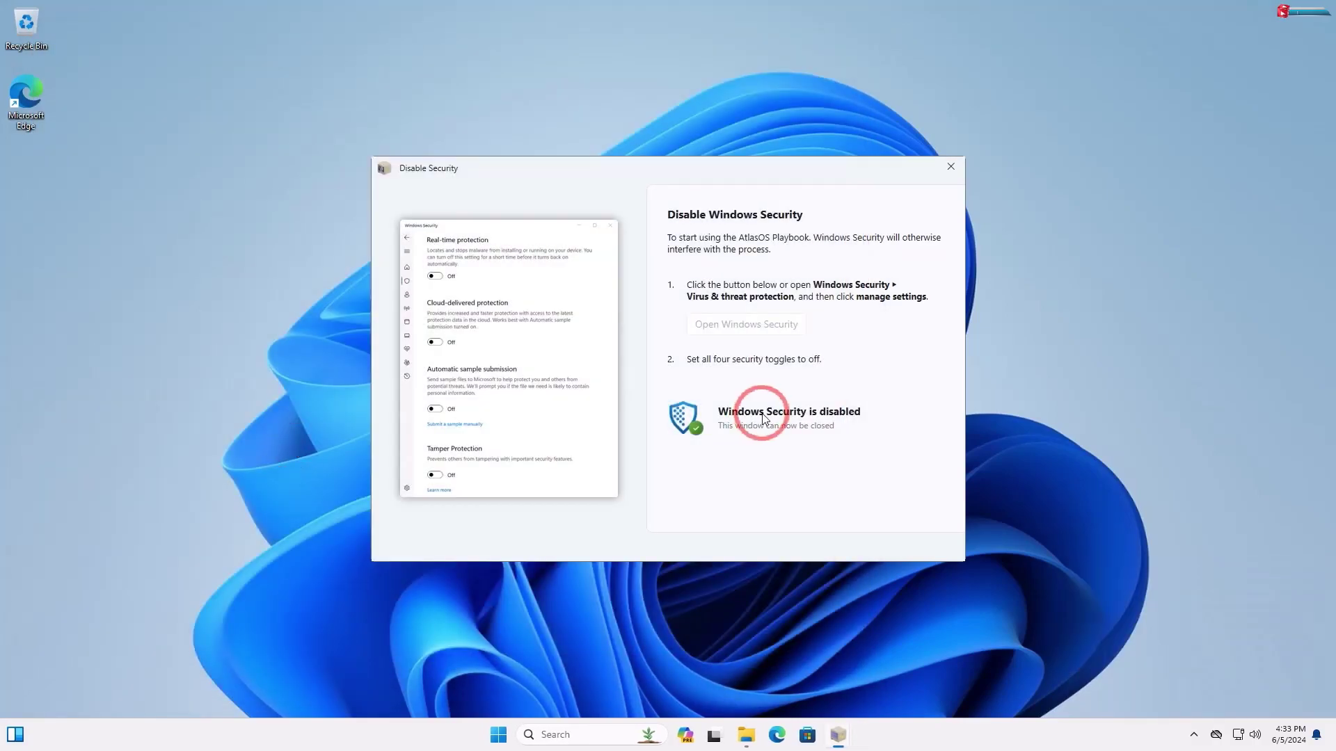
click(949, 167)
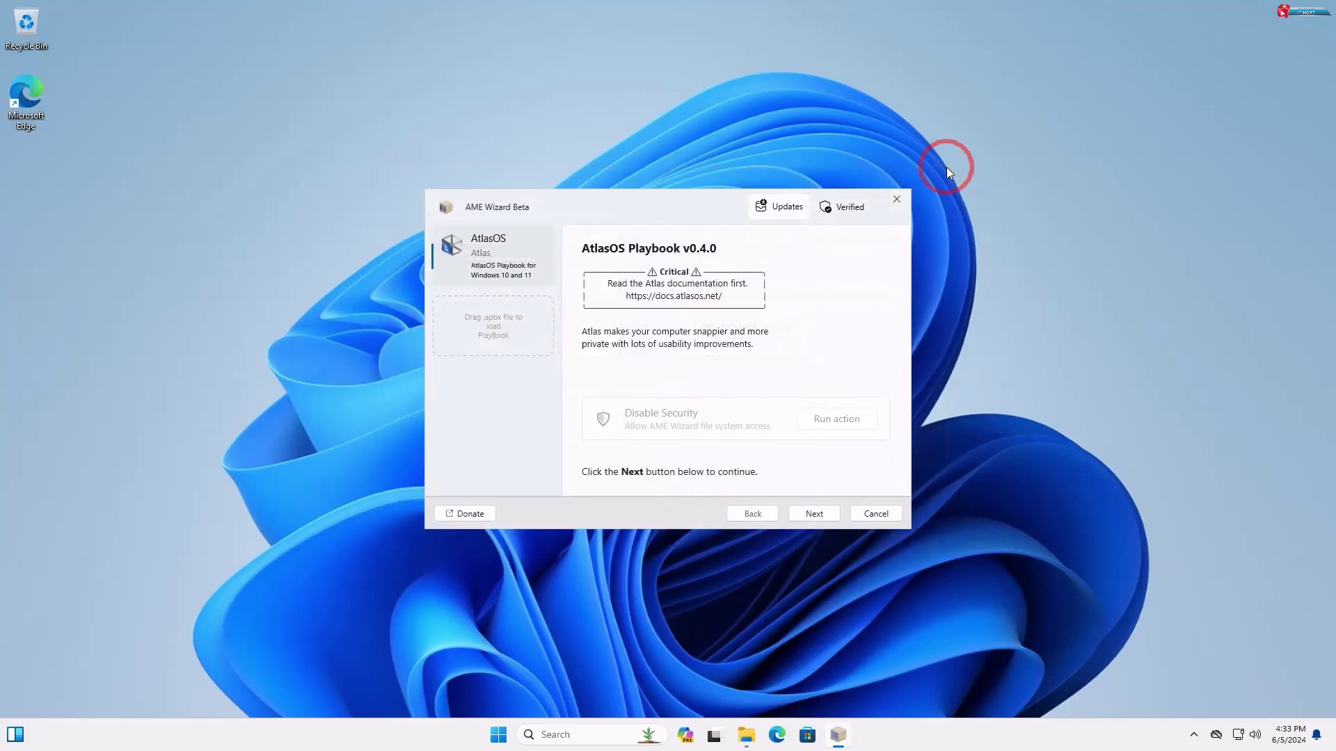
Step: Pass the requirements check, skipping pending updates, and agree to the AME Wizard Core license
click(807, 514)
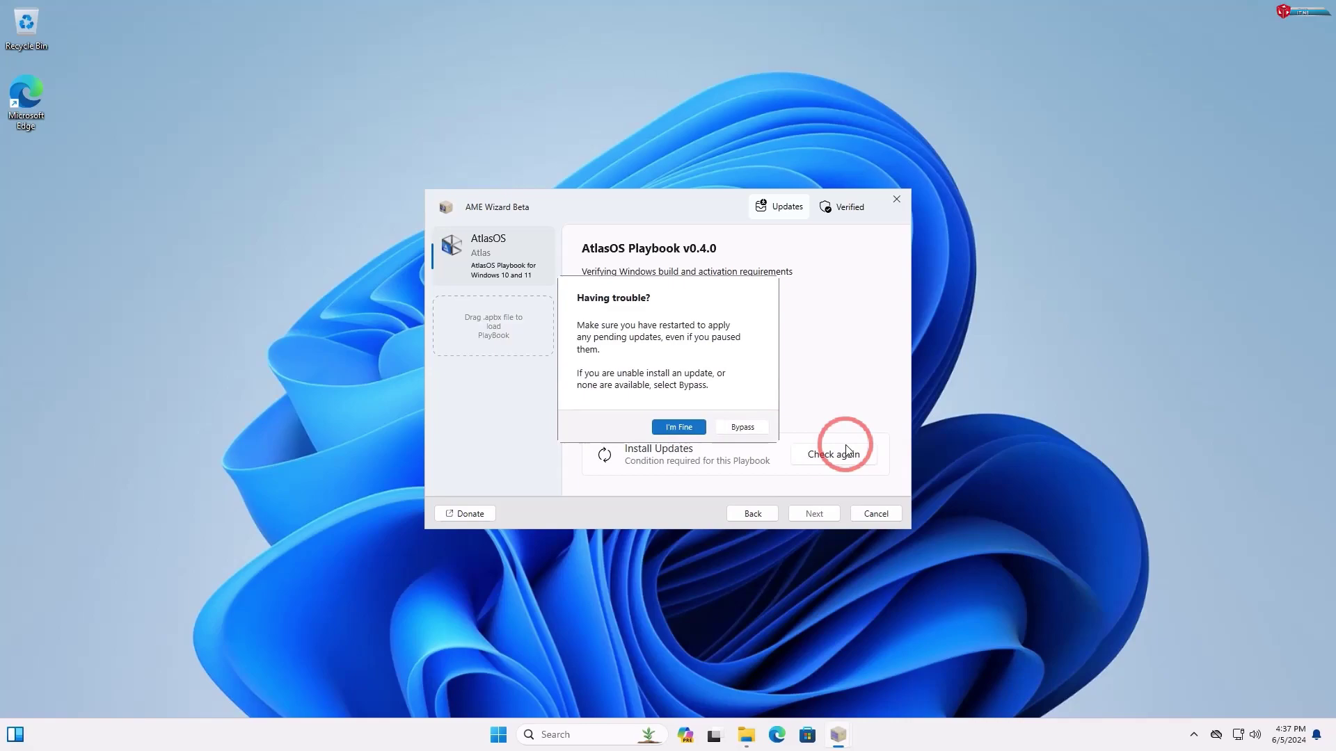
click(743, 427)
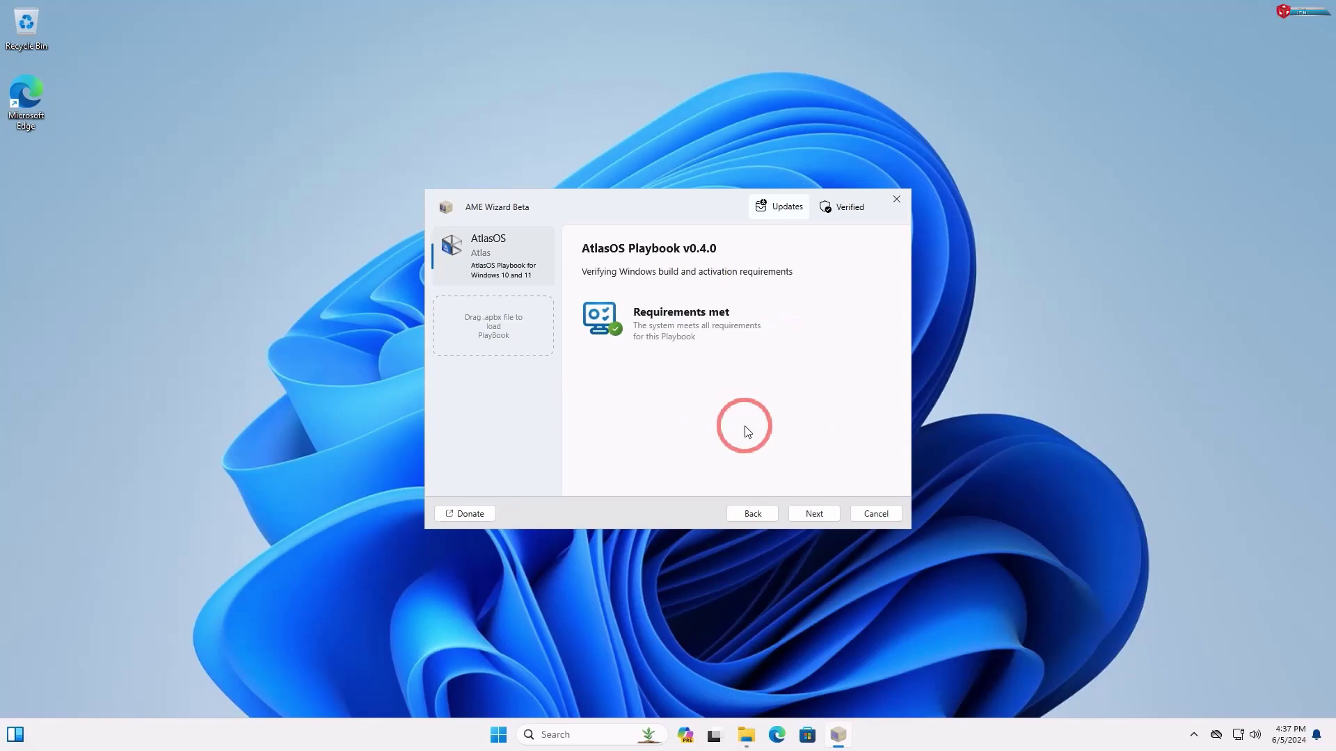
click(816, 515)
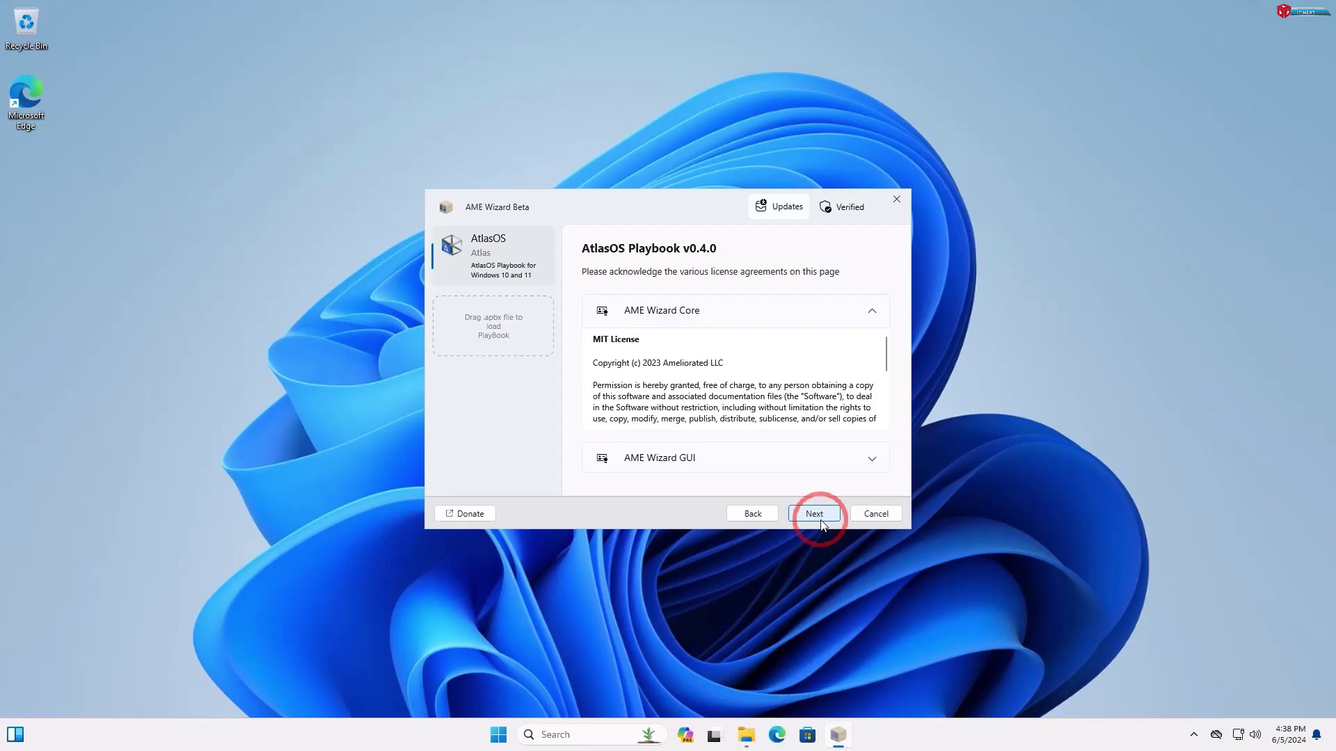
click(822, 520)
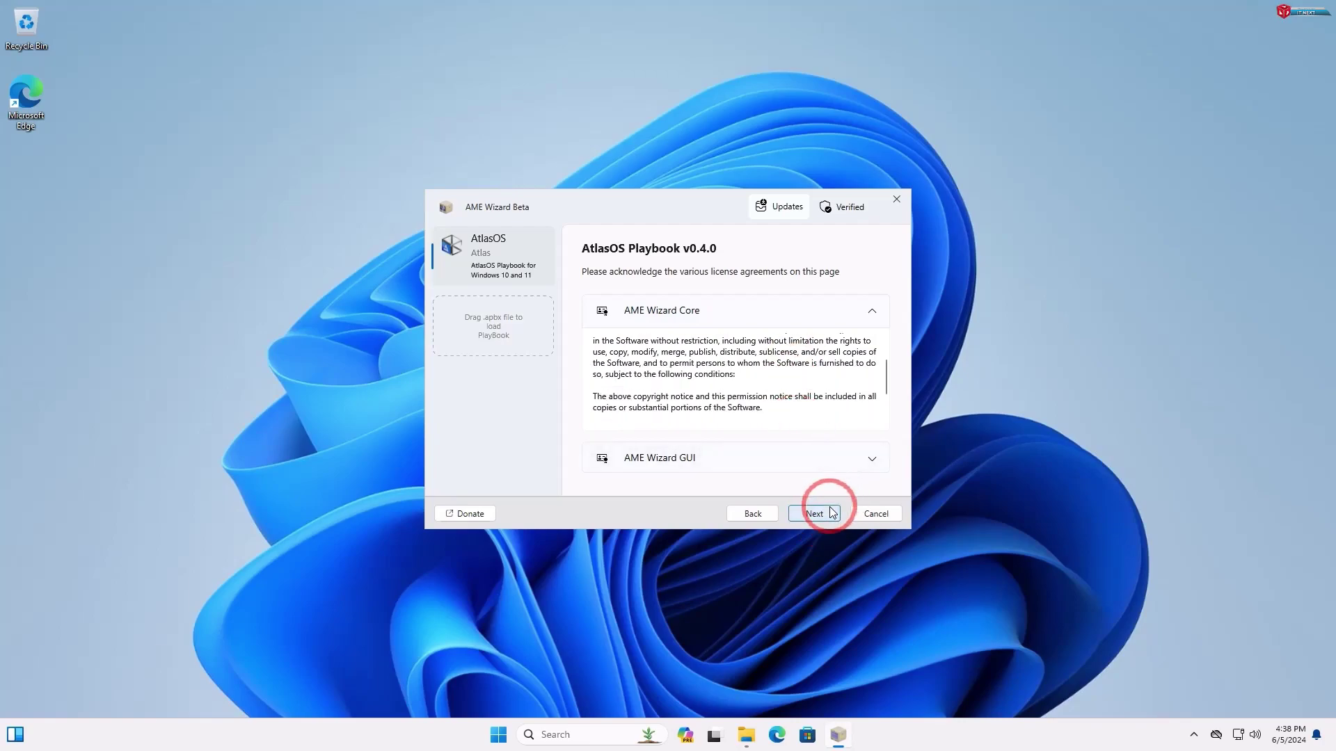
click(711, 401)
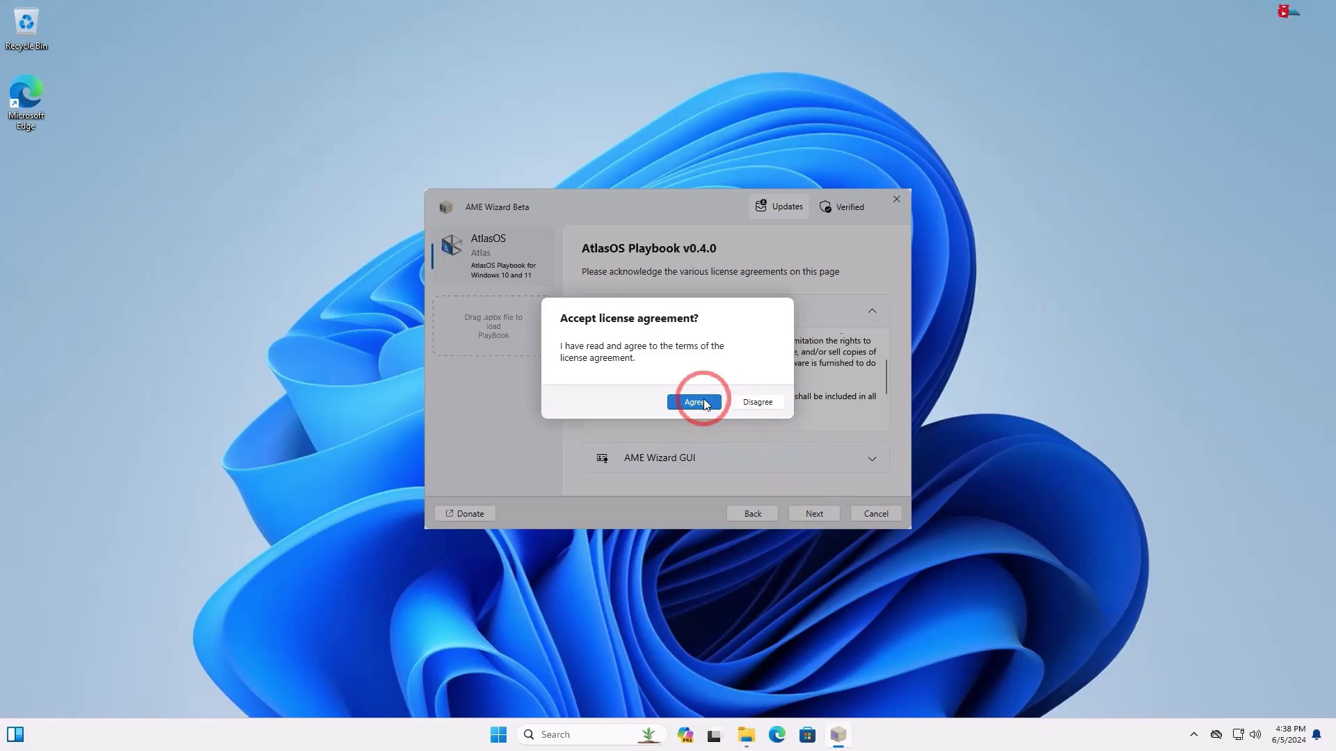
click(705, 404)
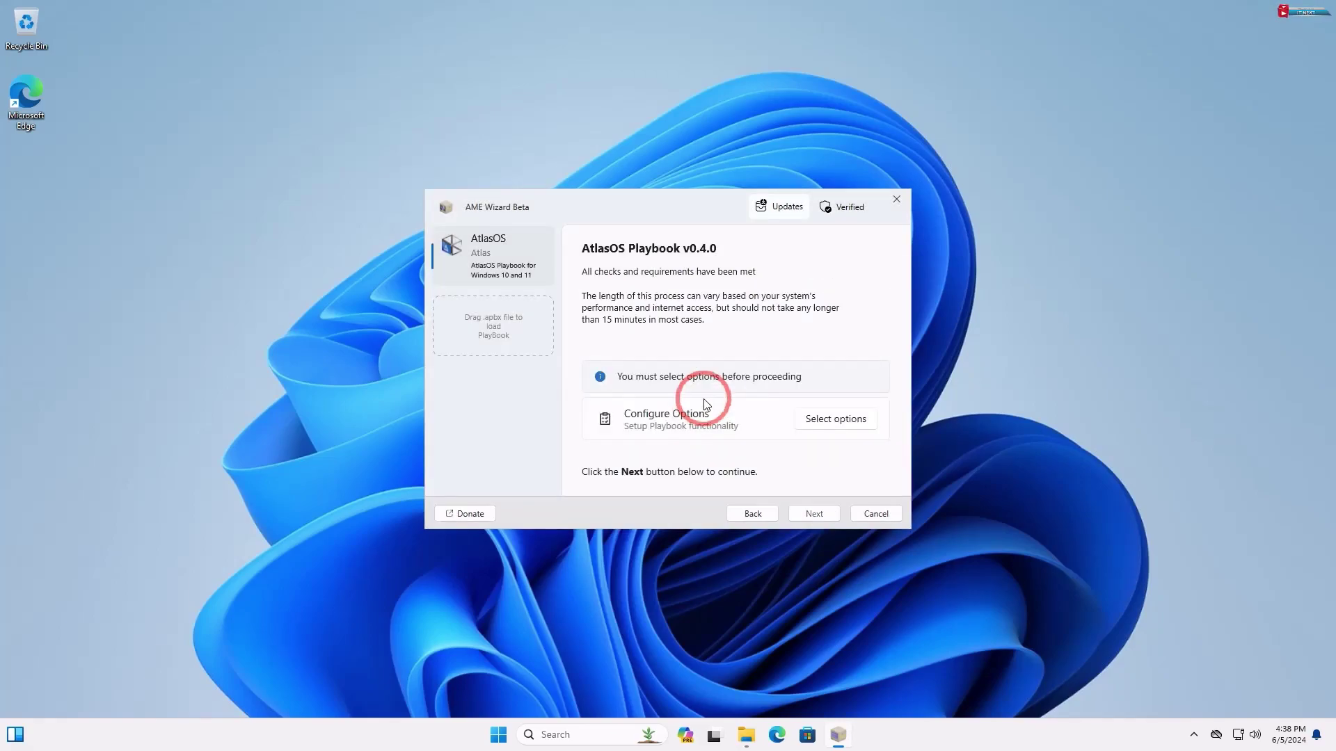
Step: Keep Windows Defender enabled and the default mitigations in the playbook options
click(836, 420)
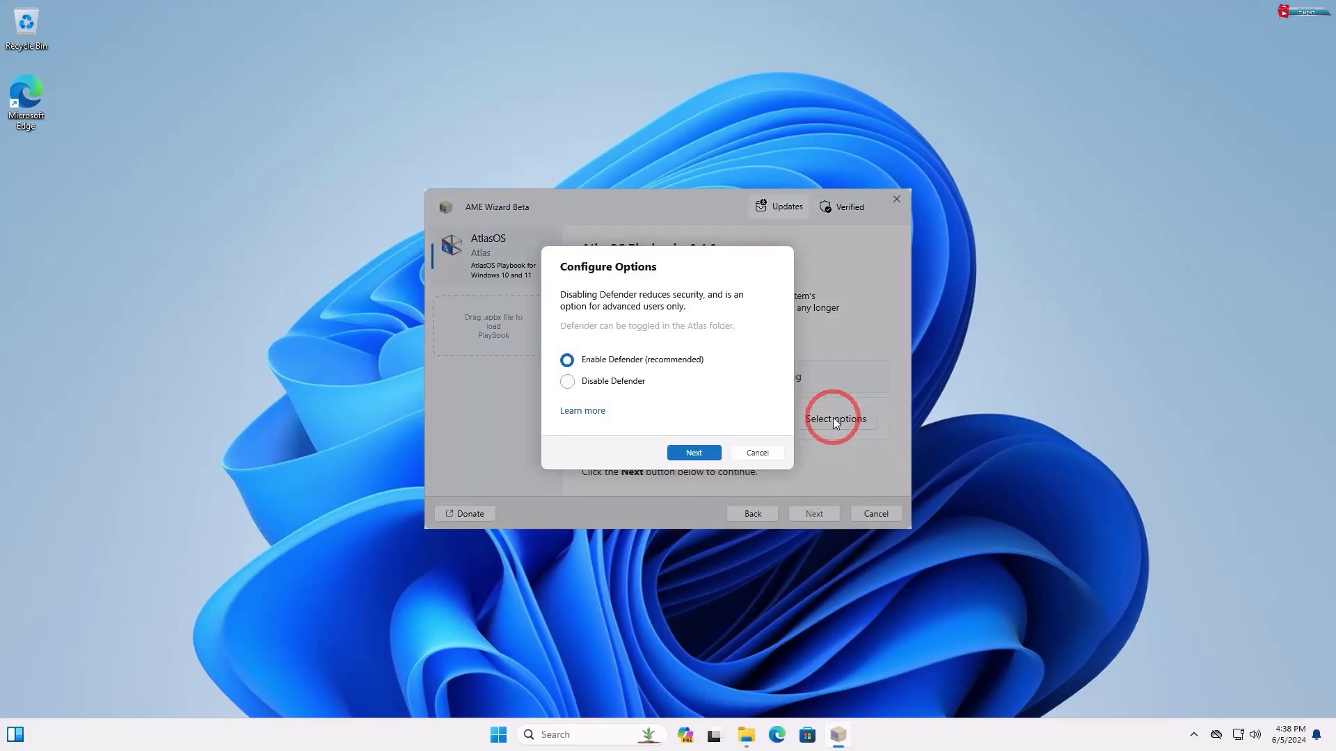
click(696, 453)
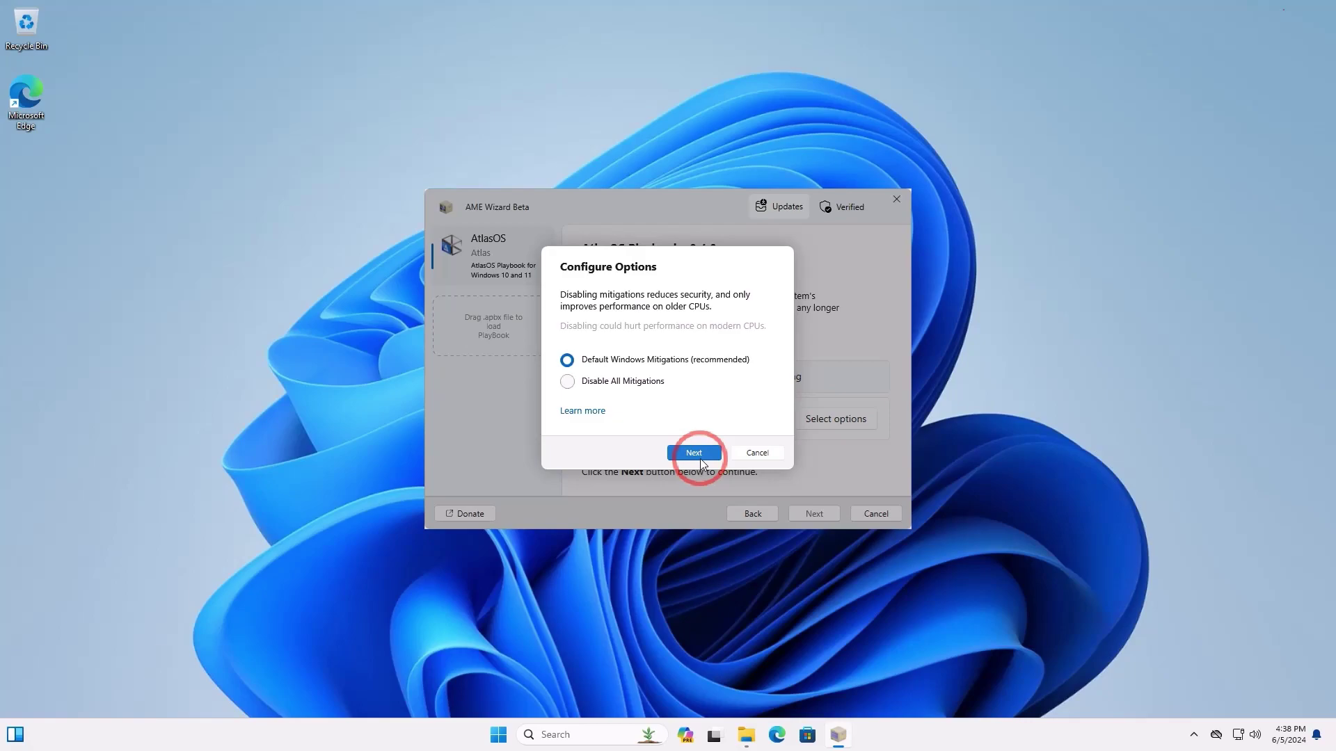
click(695, 453)
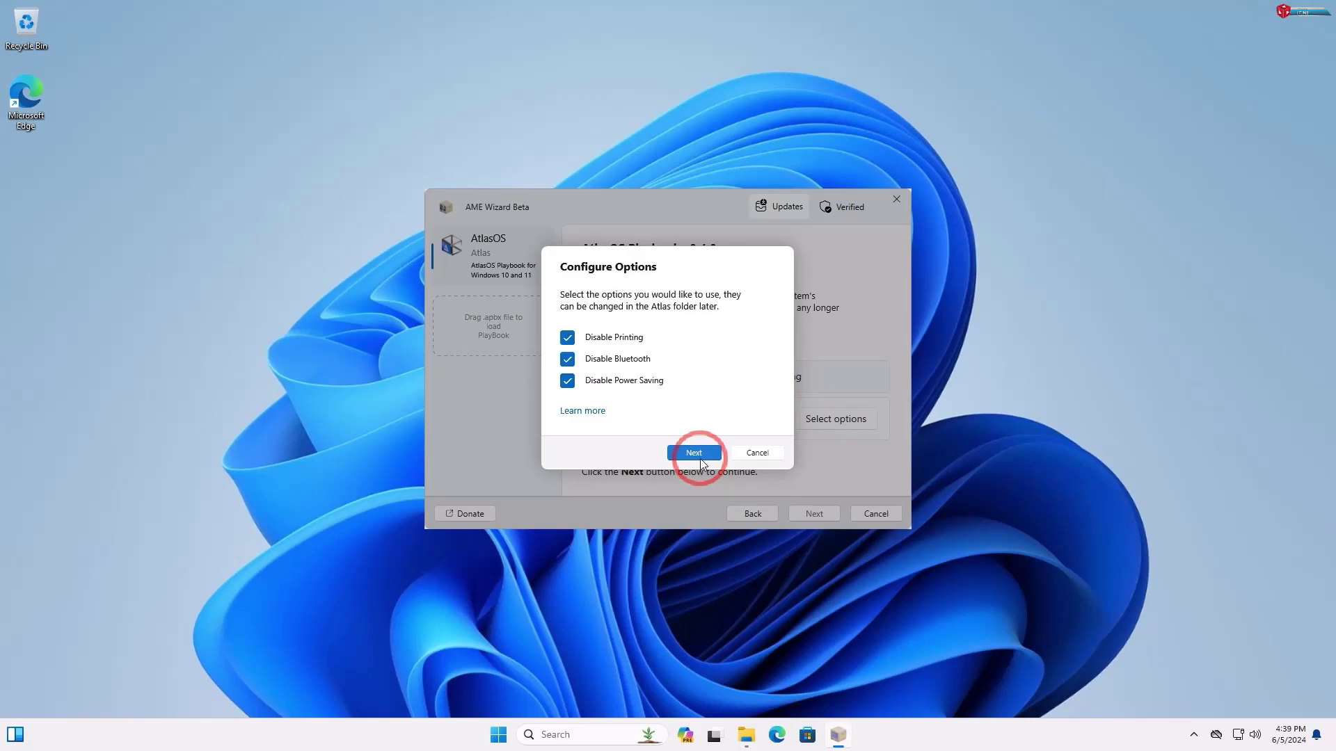
Step: Keep printing, Bluetooth and power saving enabled
click(567, 337)
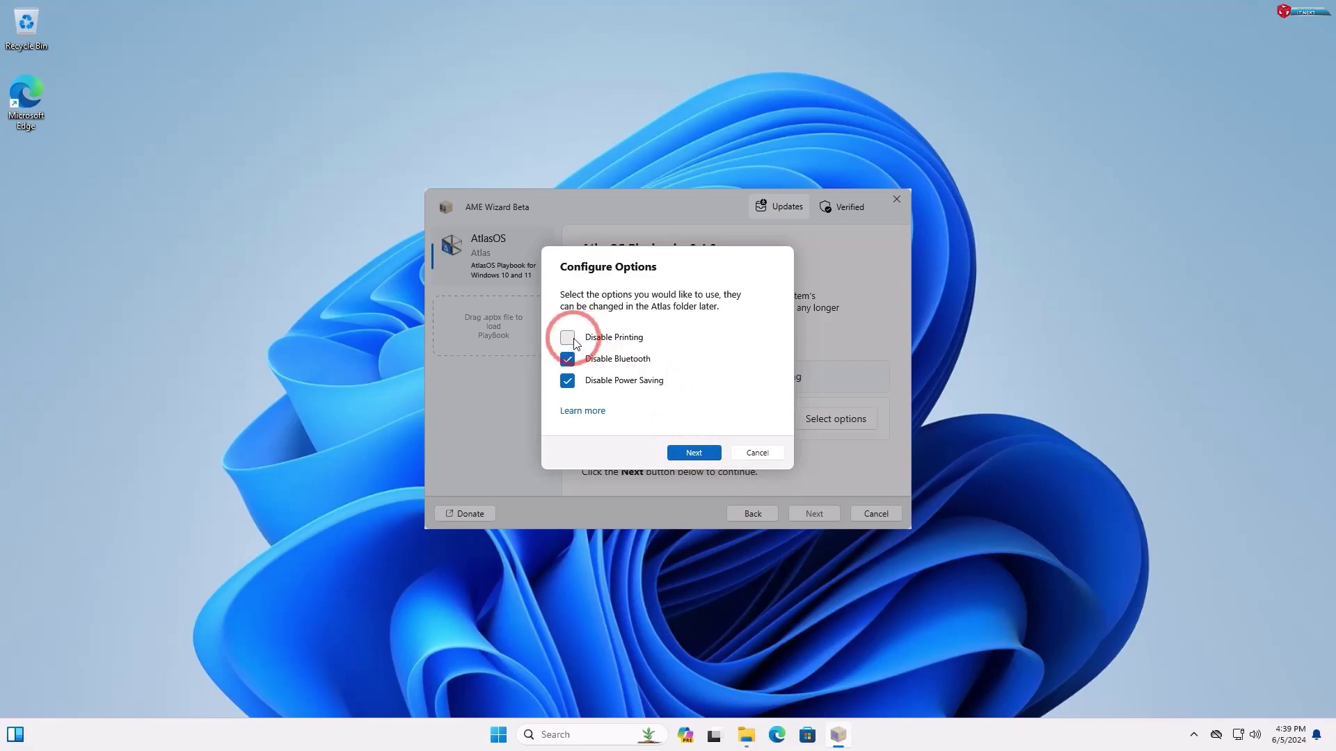
click(567, 338)
click(567, 362)
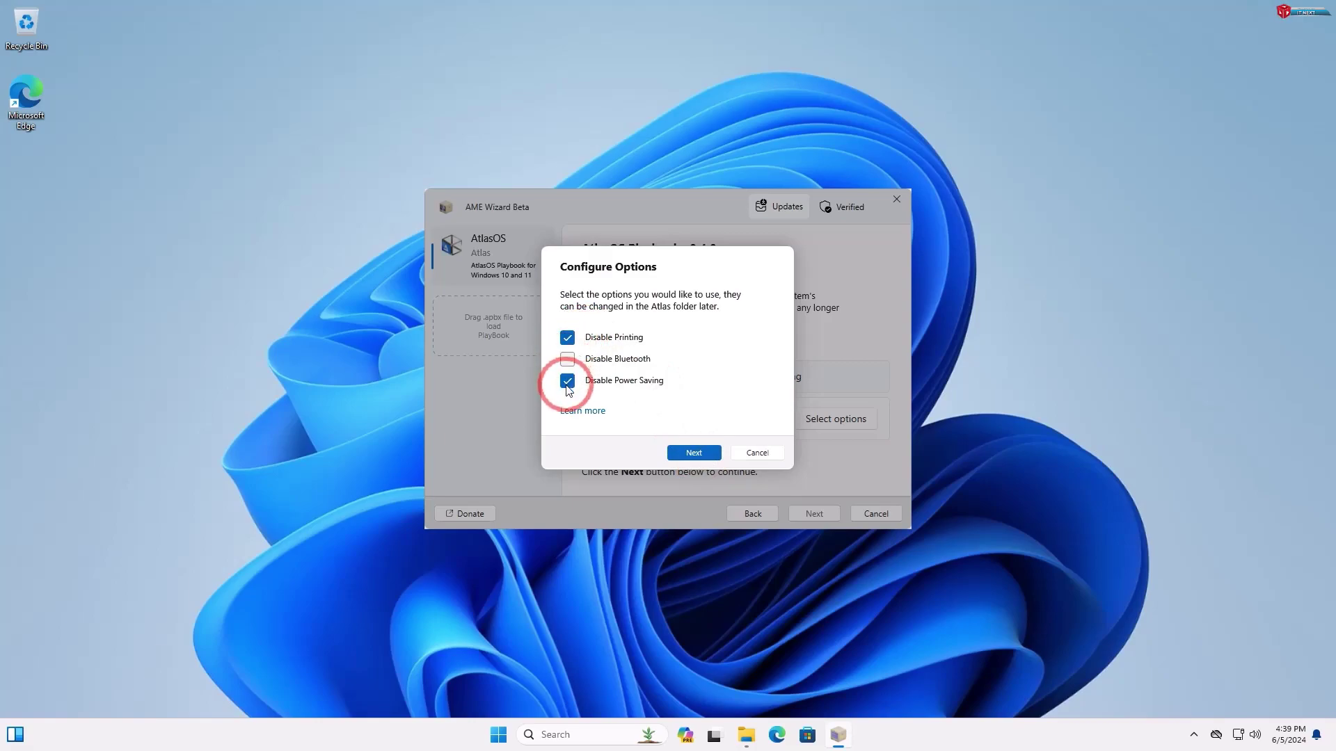
click(567, 383)
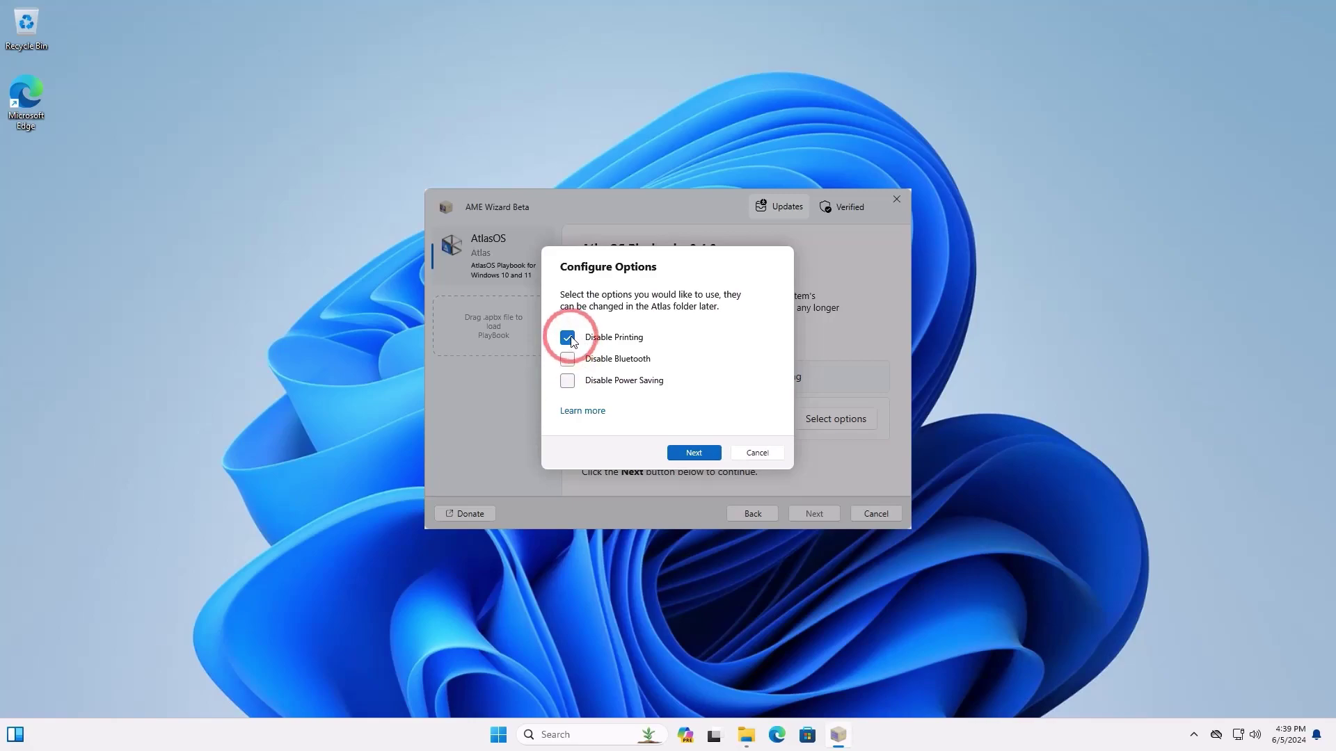
click(568, 338)
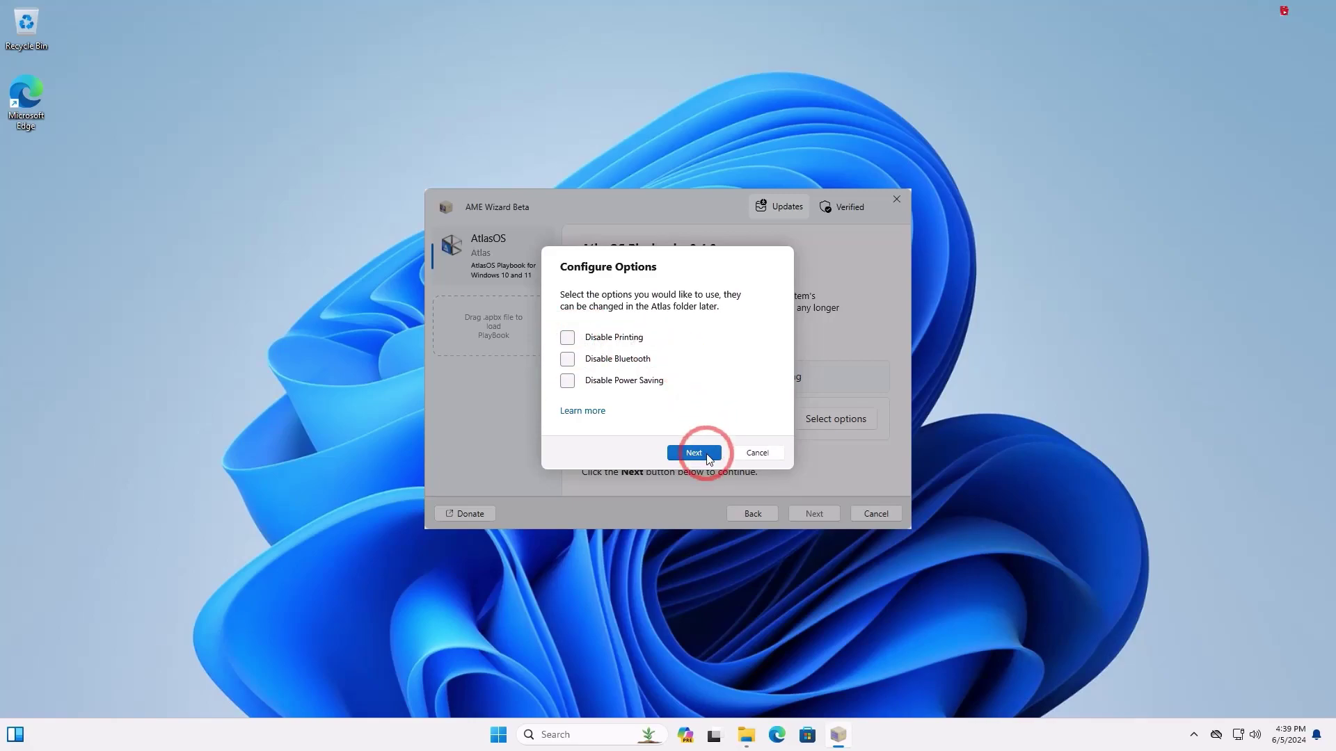
click(709, 458)
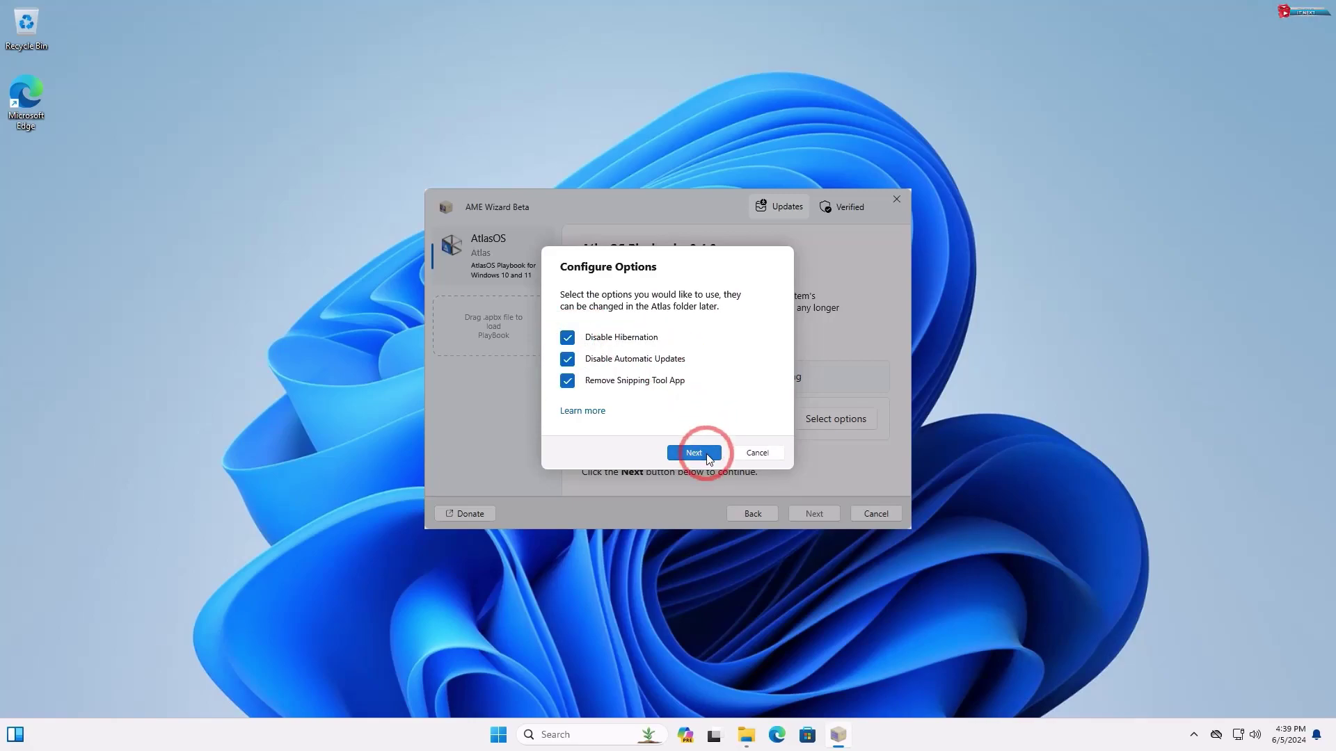
Step: Keep hibernation, Snipping Tool, notifications and Microsoft Edge, leaving only automatic updates disabled
click(569, 338)
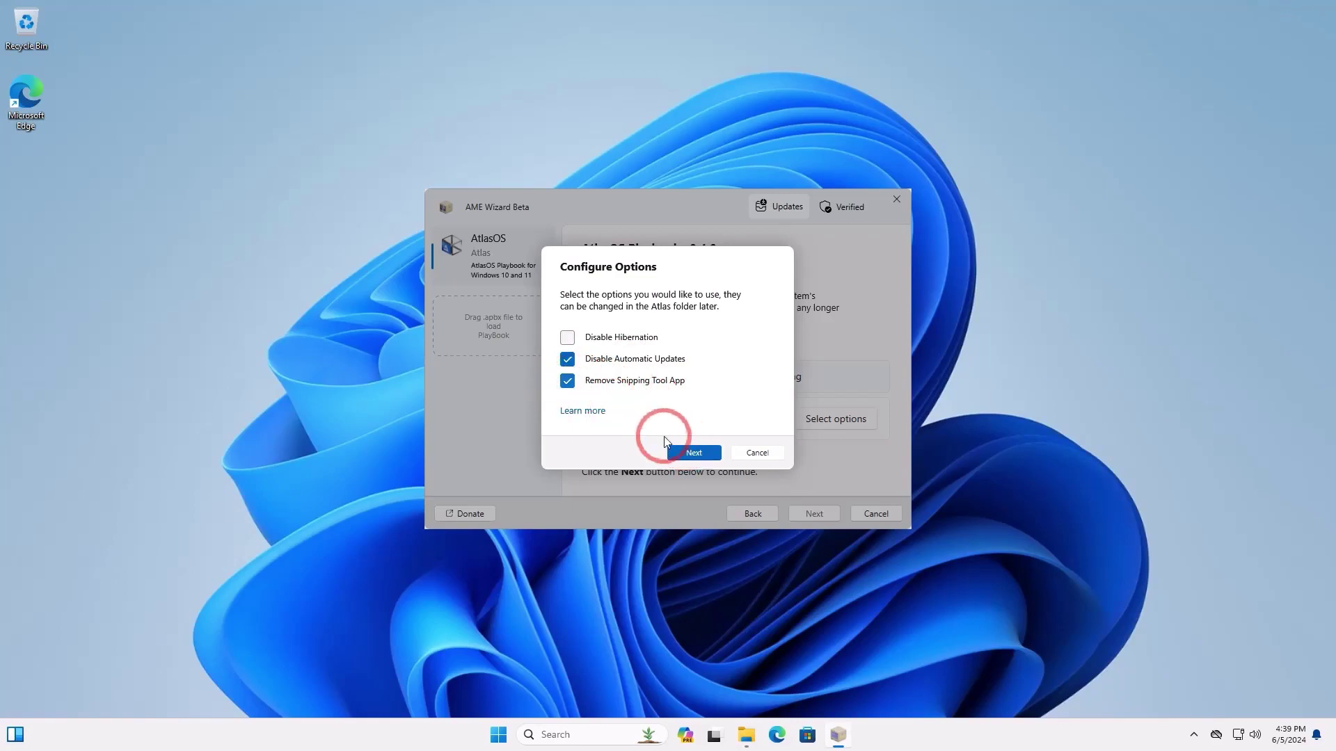
click(568, 381)
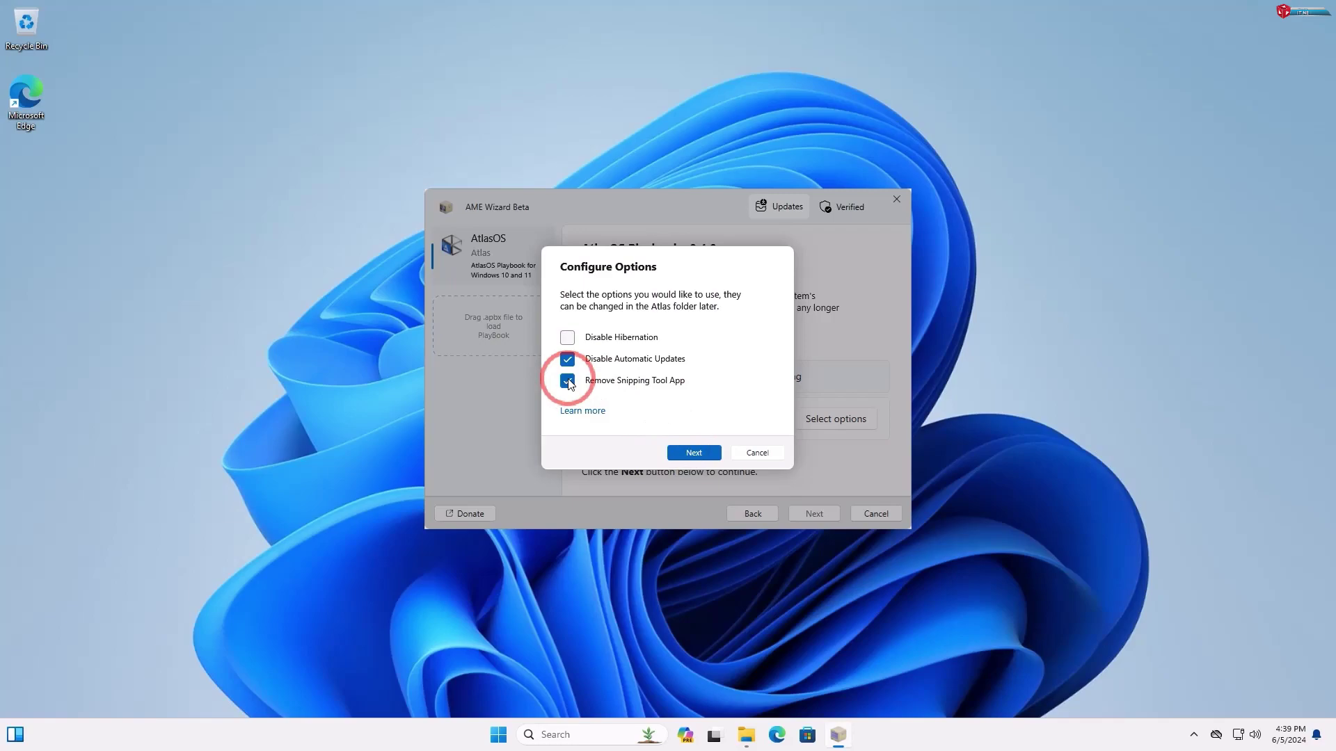
click(694, 454)
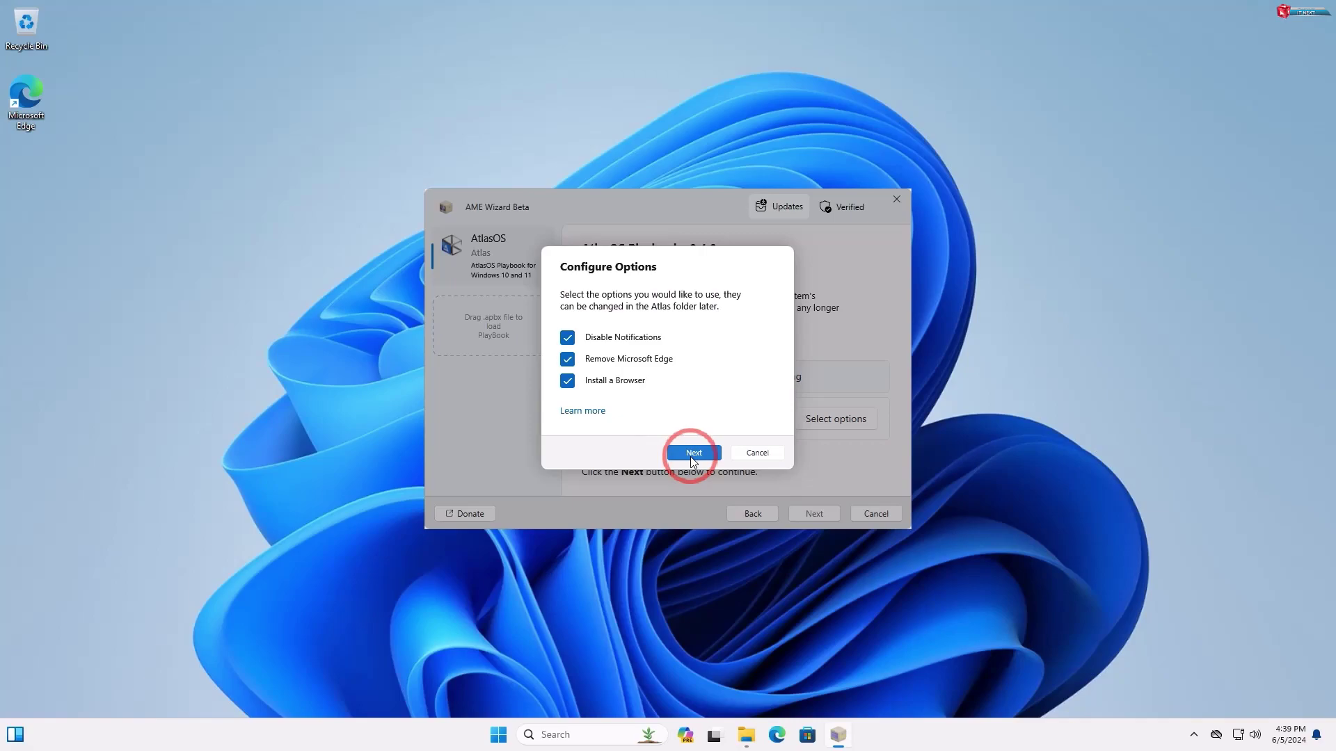
click(567, 338)
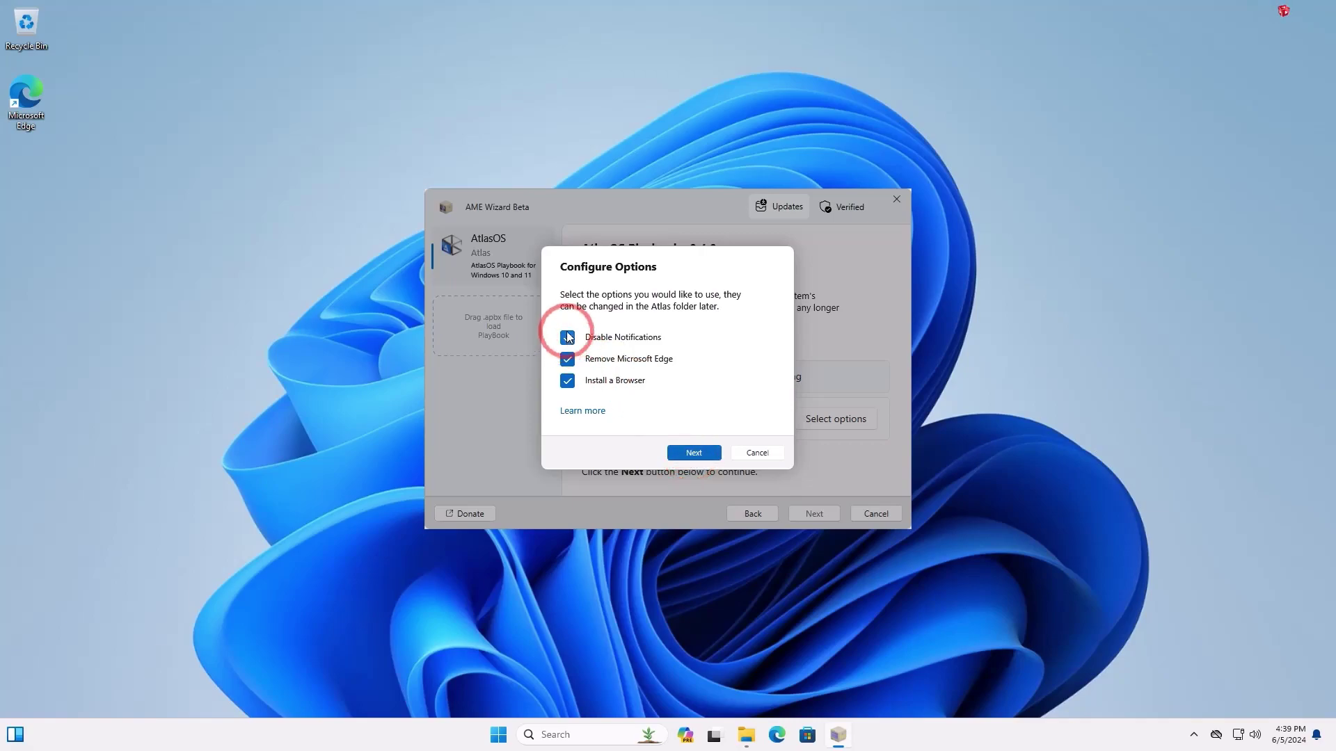
click(568, 381)
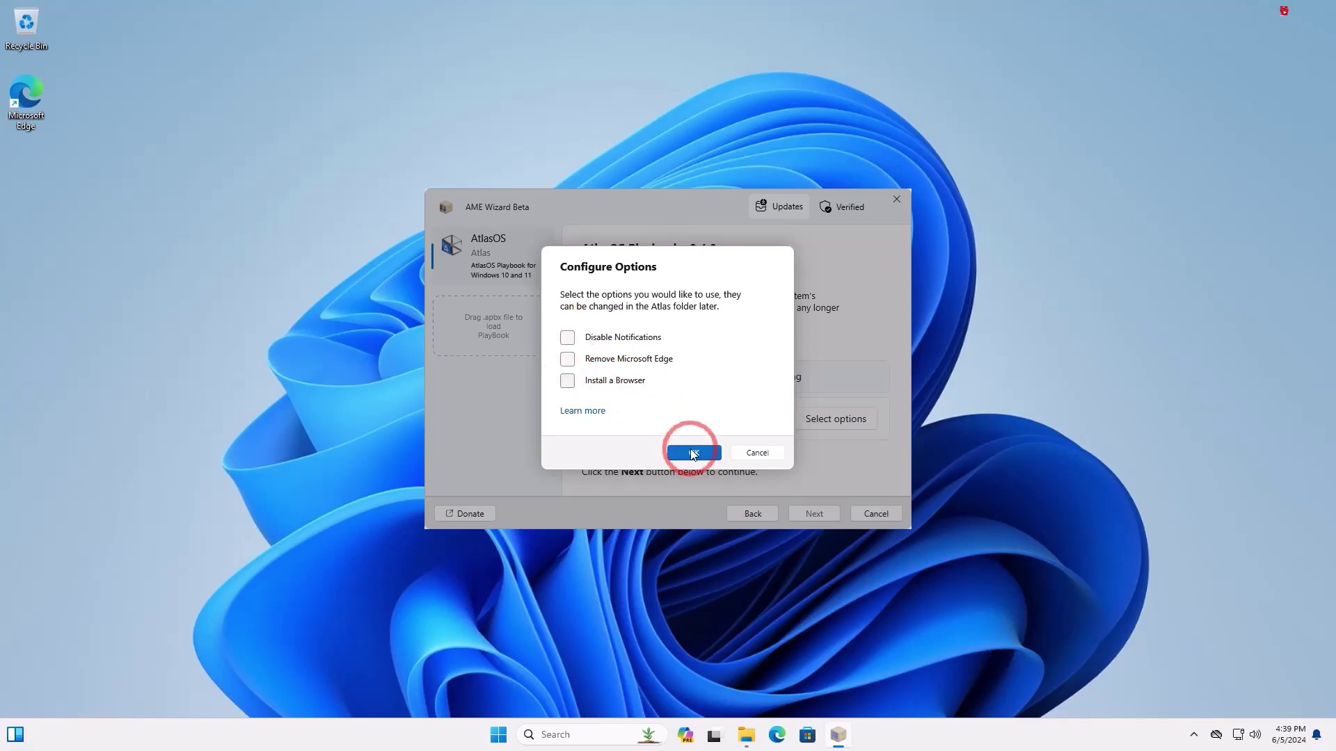
click(694, 453)
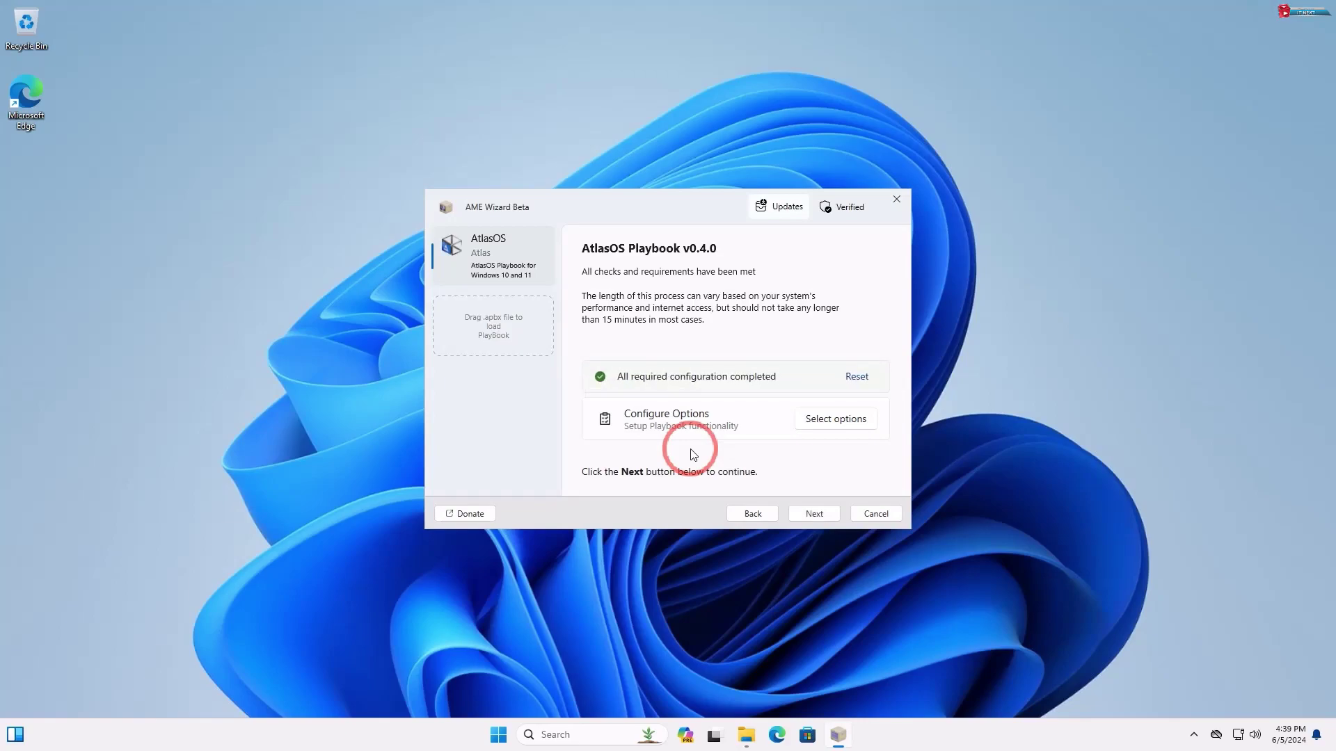
Step: Run the configured AtlasOS playbook and let Windows restart into the Atlas desktop
click(832, 516)
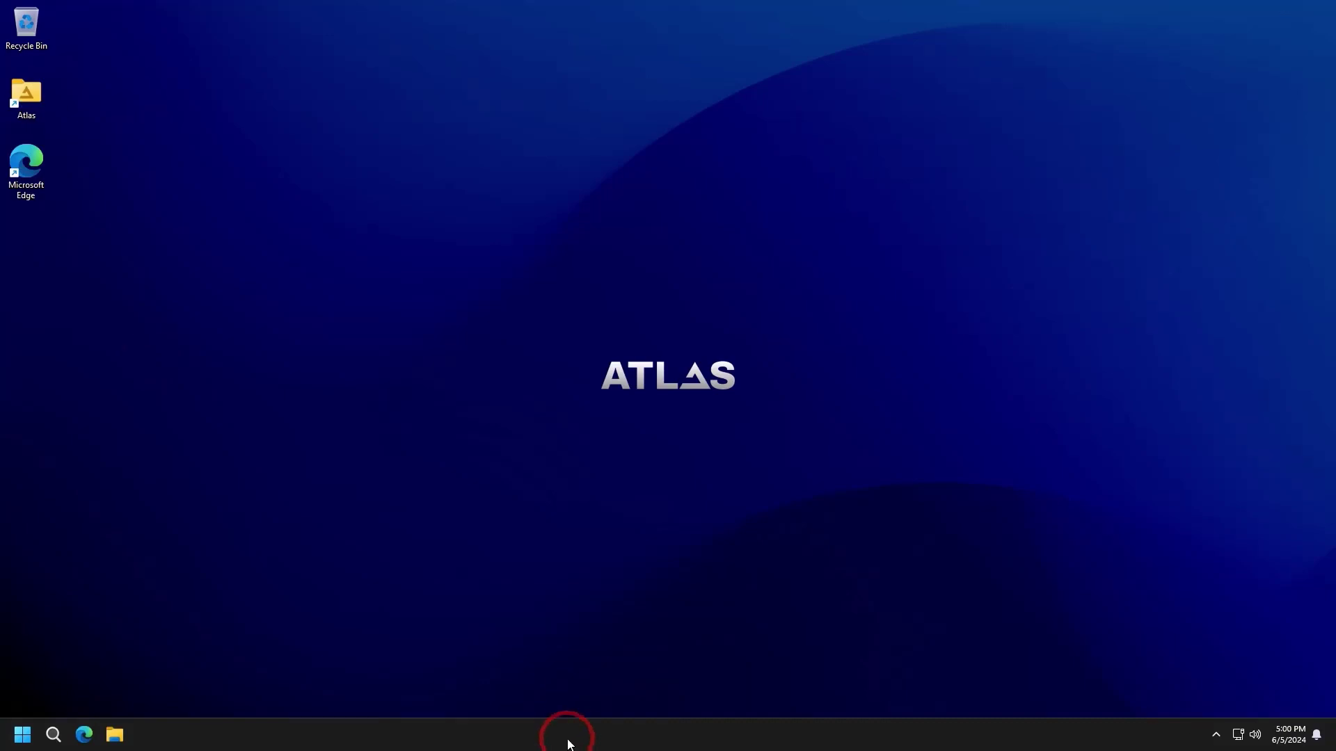
Step: Open Task Manager from the taskbar and view Disk 0 and Memory performance details
right_click(569, 726)
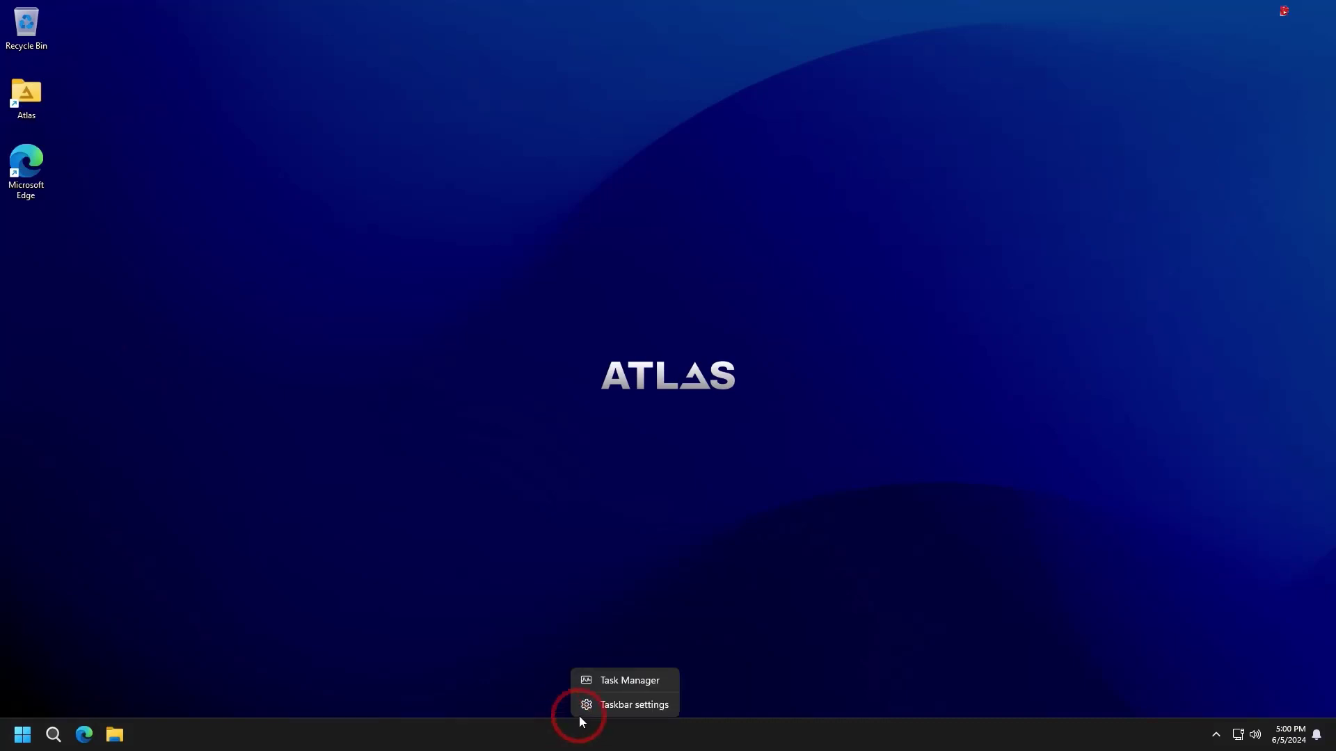
click(623, 678)
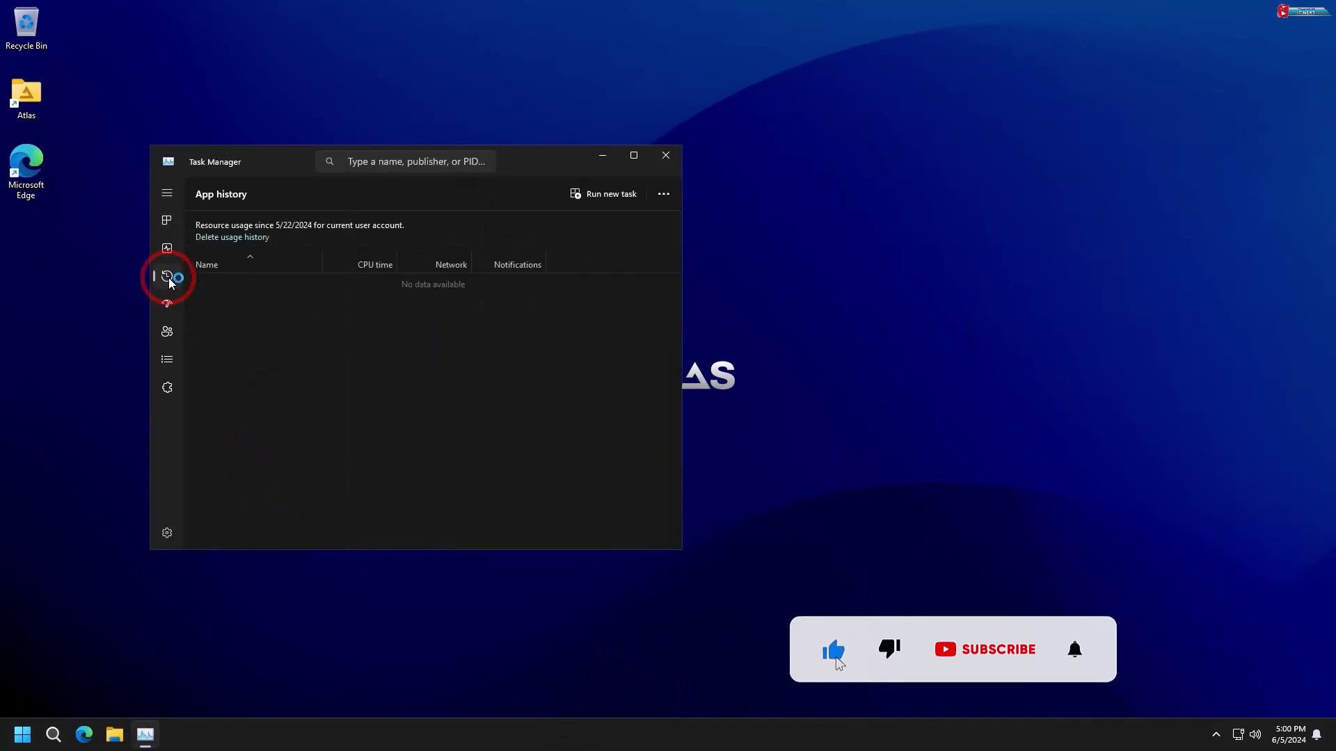
click(167, 249)
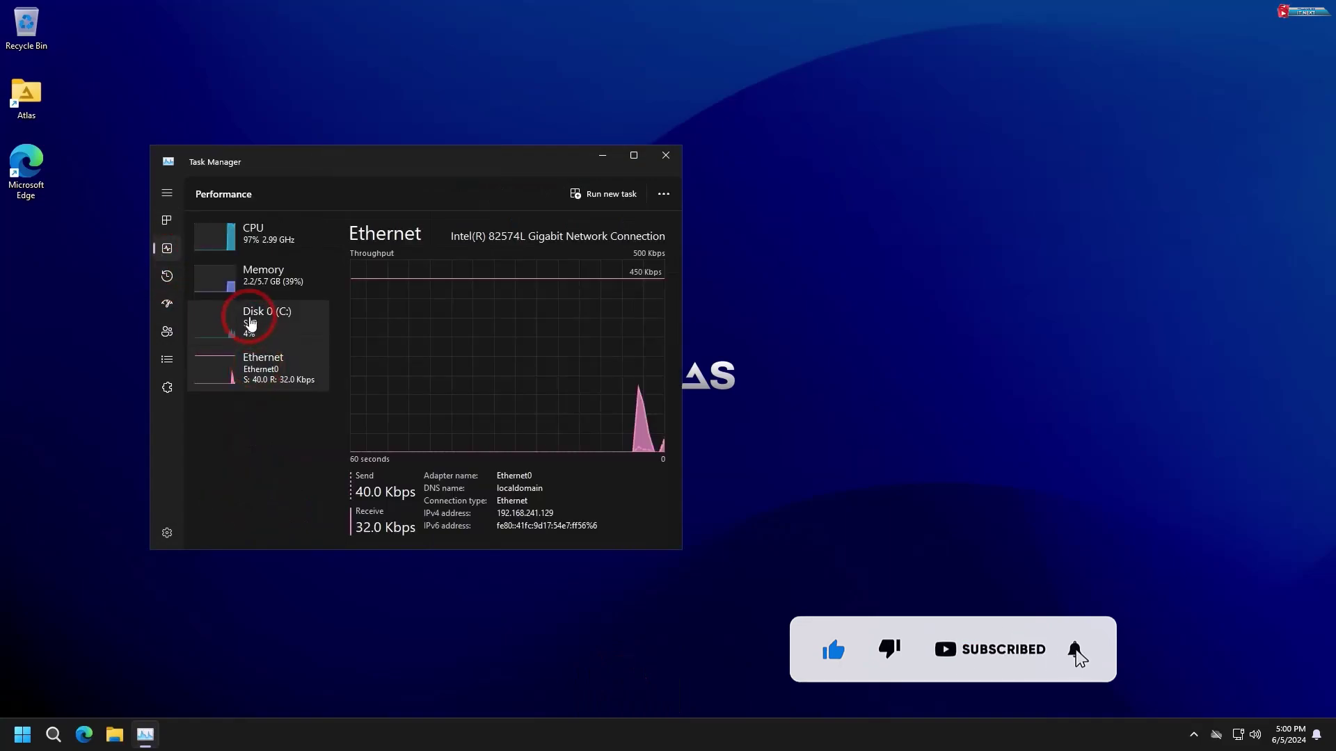
click(250, 321)
click(267, 268)
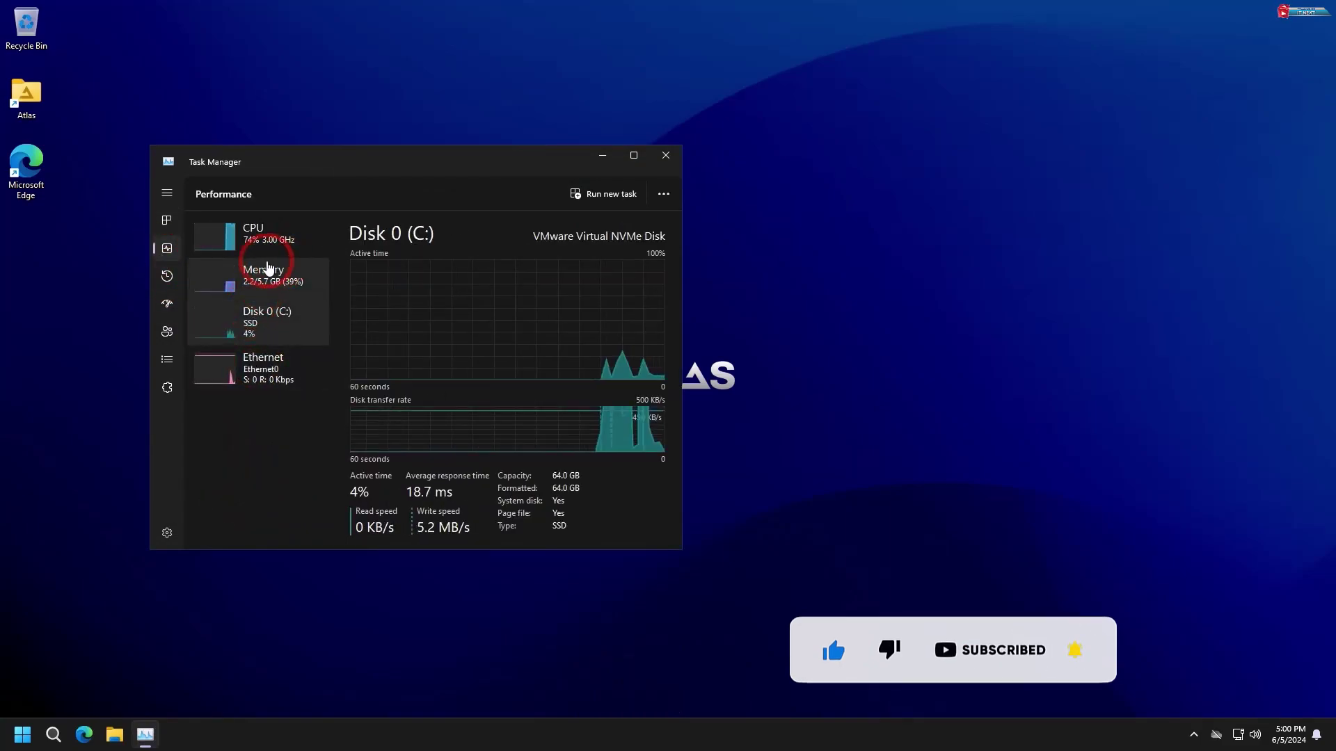